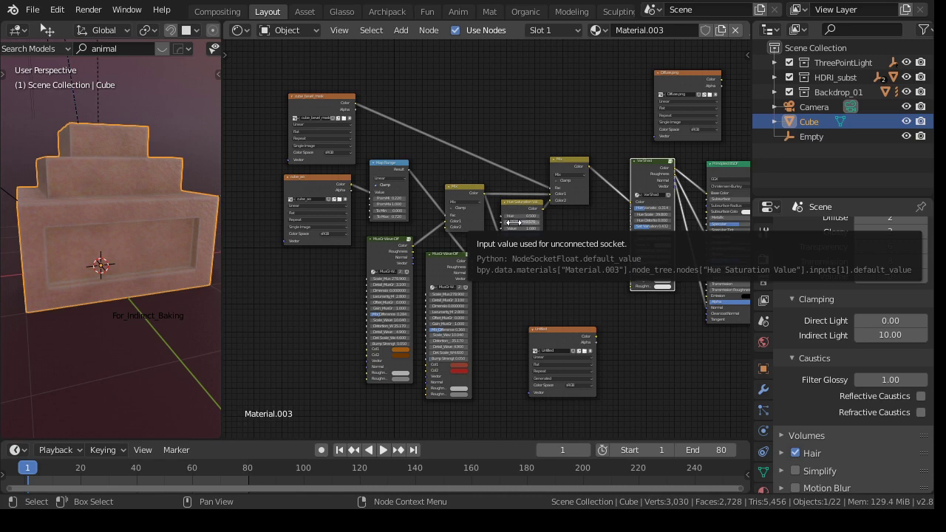
Step: Look inside the VarShad node group, then orbit and zoom the viewport close to the cube's surface
scroll(601, 231, up, 2)
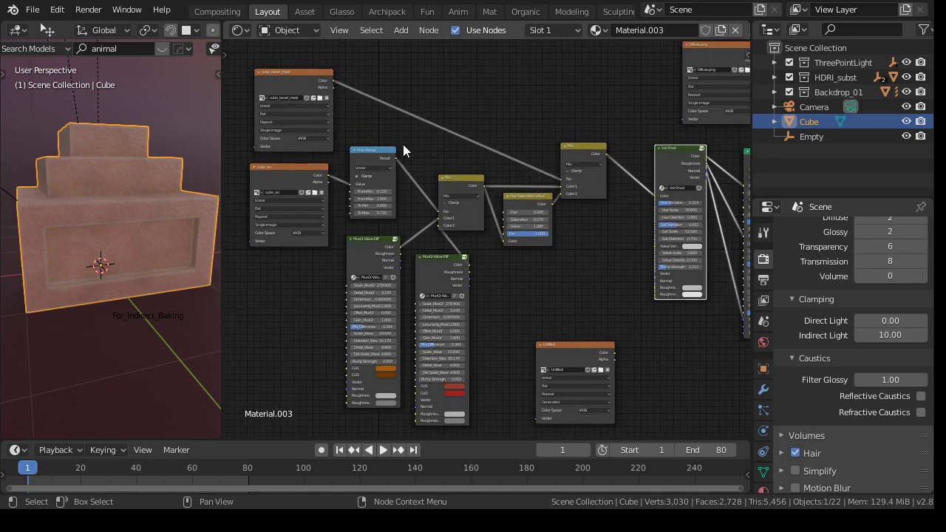
scroll(601, 226, up, 3)
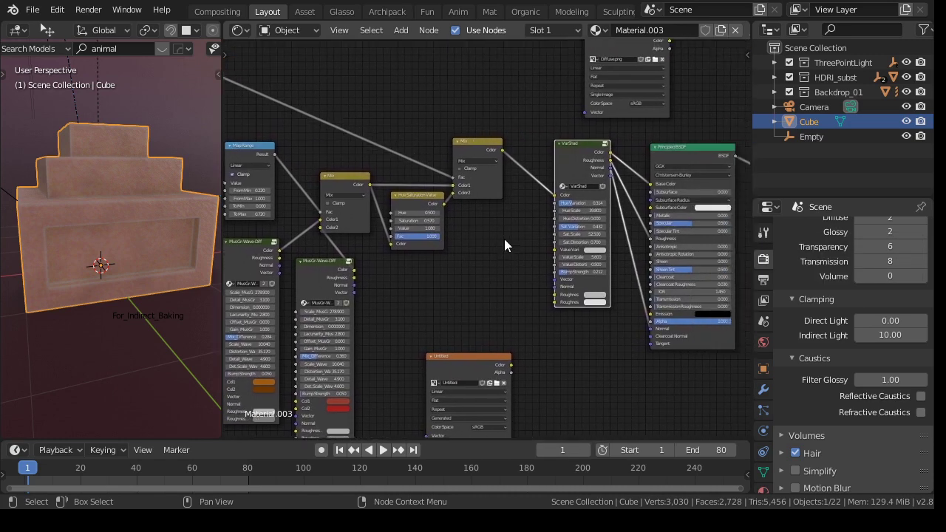
key(Tab)
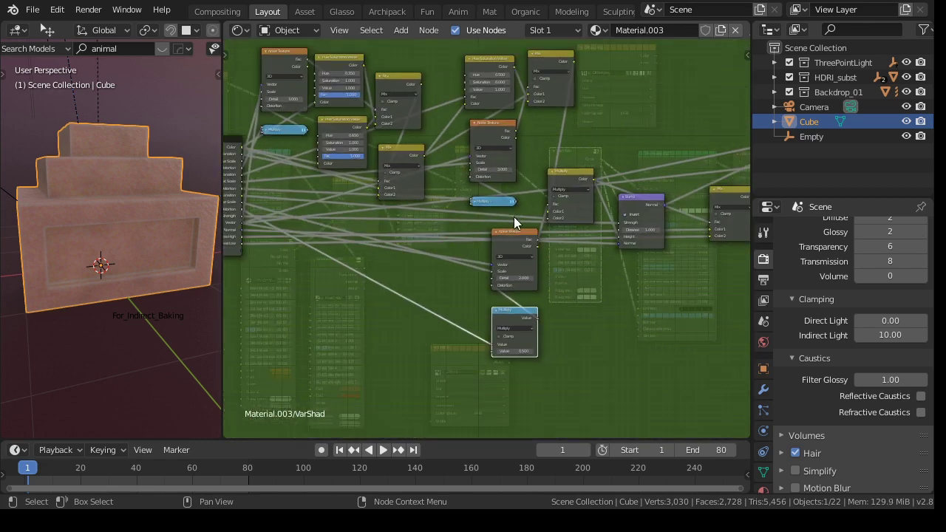
key(Tab)
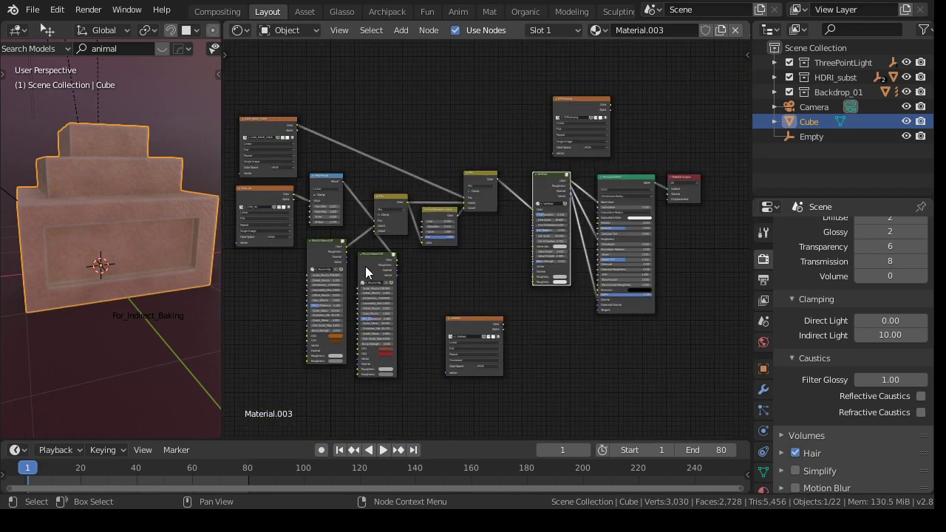
click(366, 267)
middle_drag(343, 220, 466, 219)
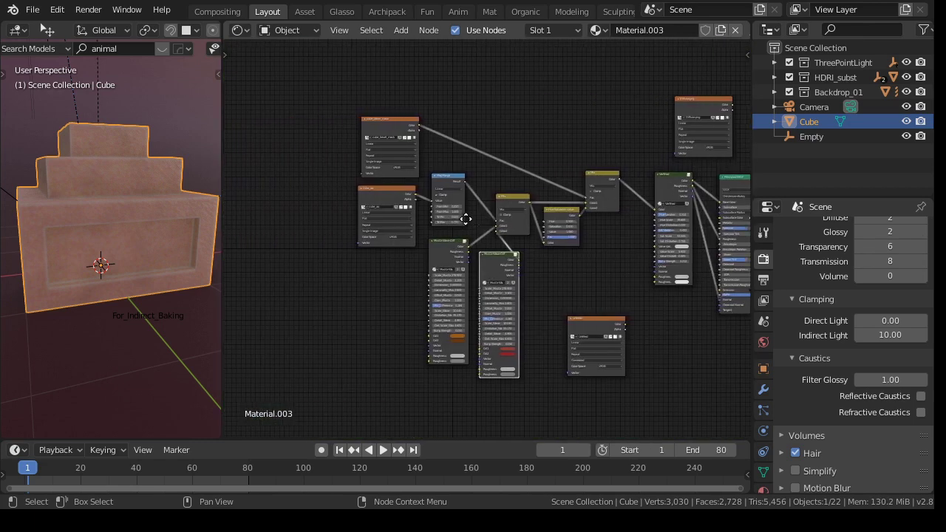
scroll(466, 219, up, 1)
scroll(353, 201, up, 1)
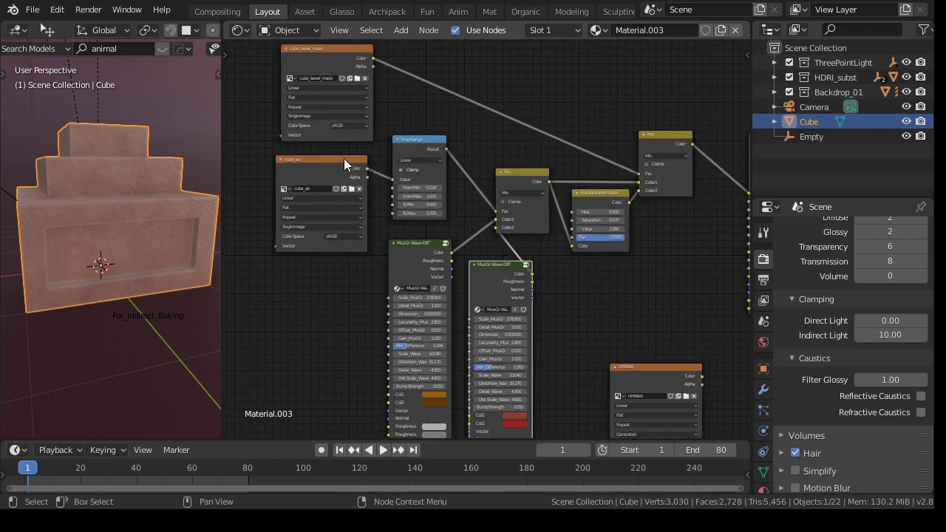
scroll(344, 158, down, 2)
middle_drag(204, 207, 173, 218)
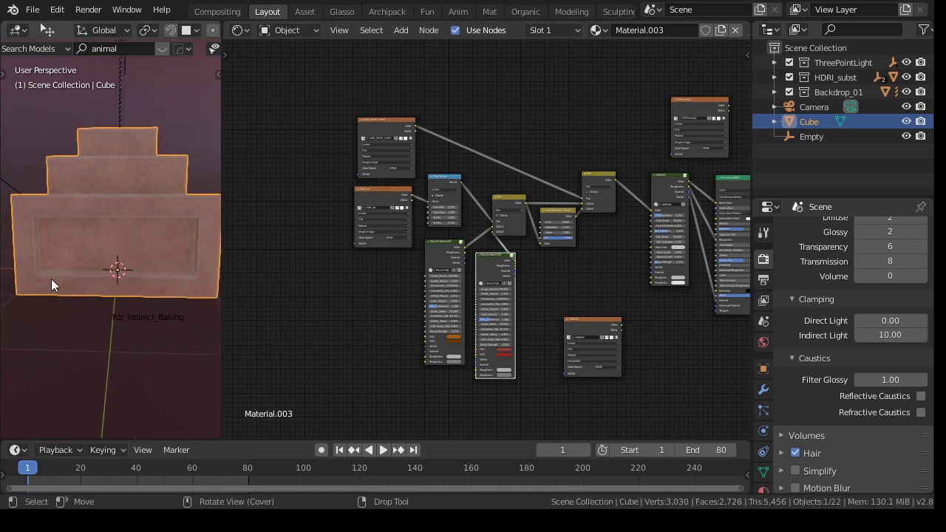
ctrl+middle_drag(127, 247, 110, 189)
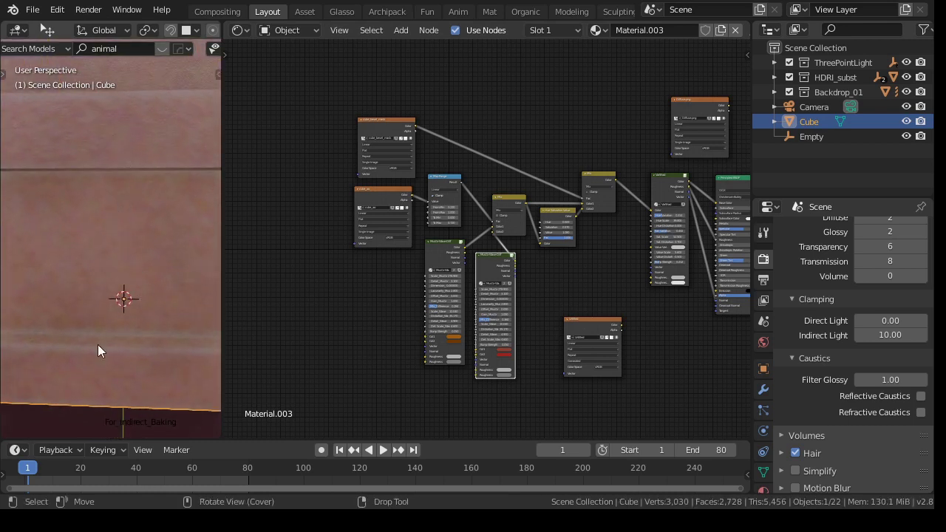
mouse_move(131, 311)
middle_down()
mouse_move(116, 271)
mouse_move(177, 311)
mouse_move(138, 247)
mouse_move(163, 201)
mouse_move(159, 172)
mouse_move(170, 186)
mouse_move(165, 172)
mouse_move(177, 171)
mouse_move(153, 170)
mouse_move(164, 245)
mouse_move(192, 246)
middle_up()
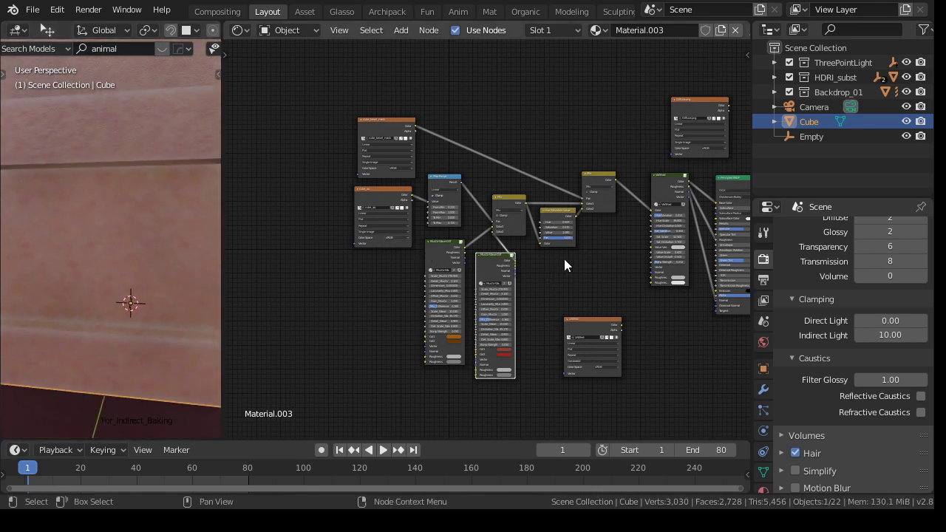
Step: Replace the Diffuse.png node with a new Image Texture node holding a blank 1024 px image
middle_drag(616, 260, 551, 237)
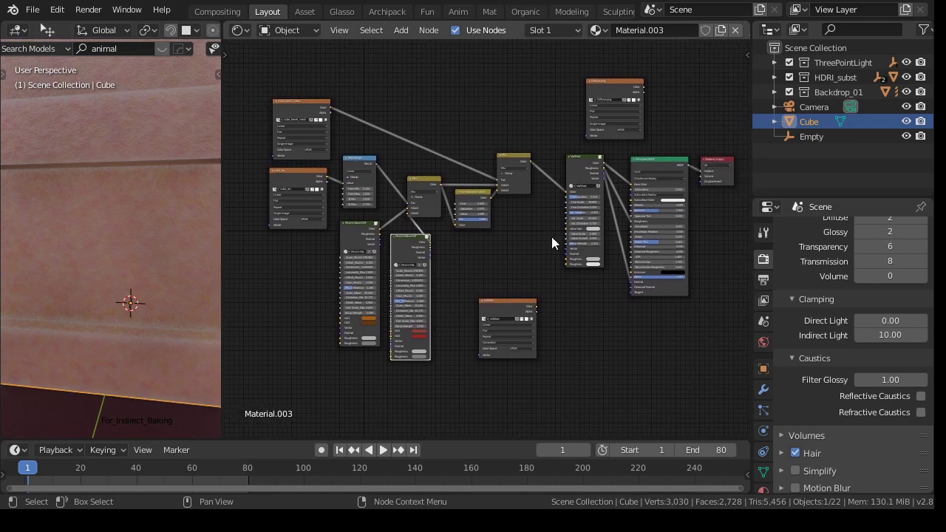
scroll(608, 210, up, 2)
middle_drag(608, 210, 558, 283)
scroll(583, 169, up, 1)
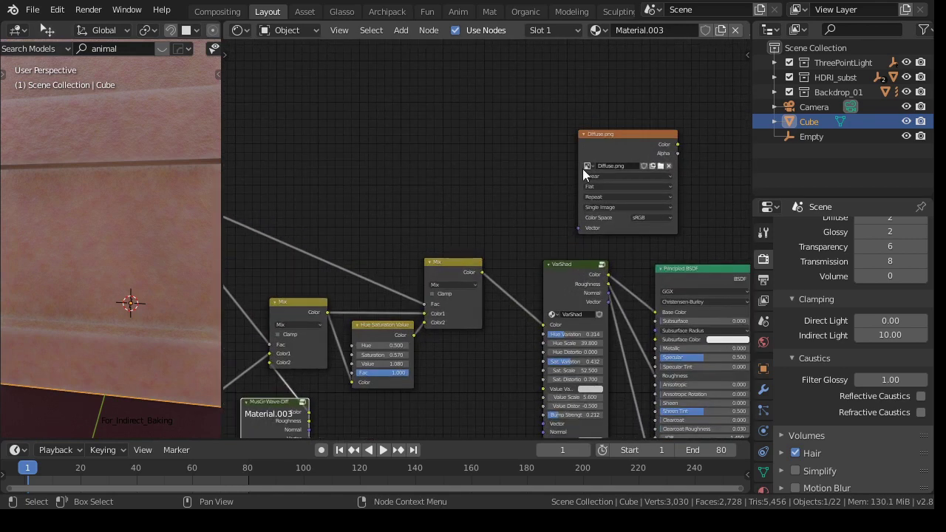
key(x)
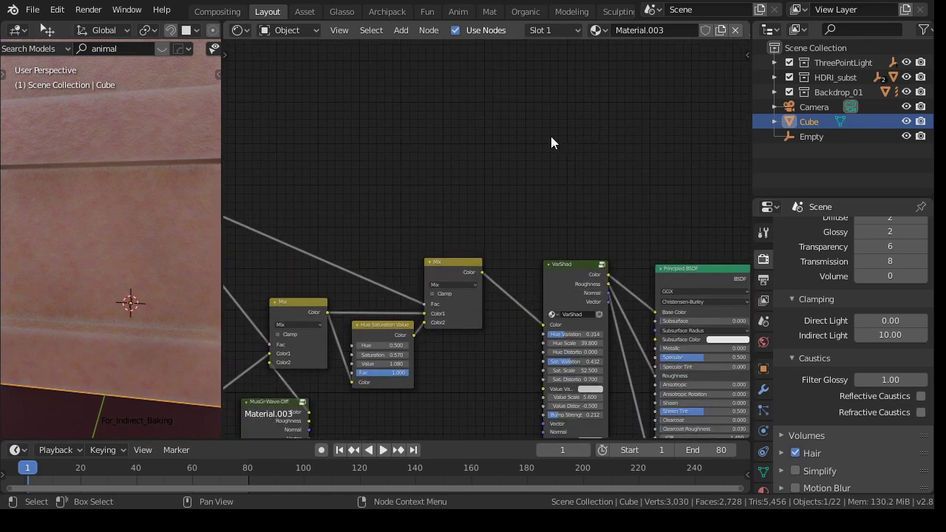
key(shift+a)
mouse_move(510, 137)
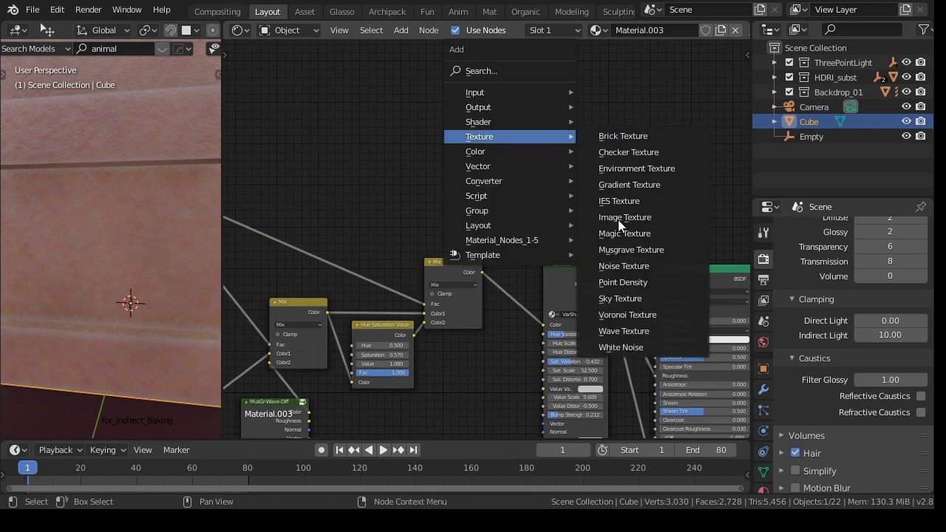
click(619, 218)
click(597, 158)
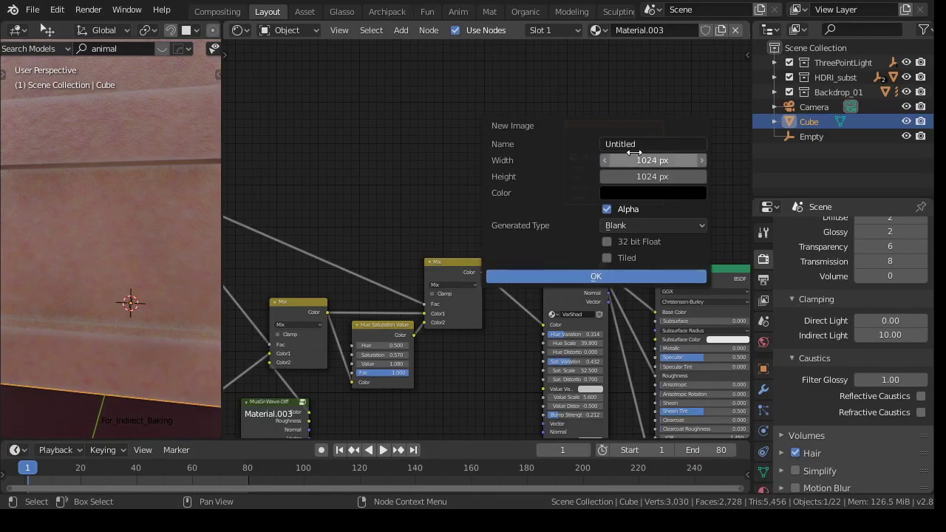
click(598, 277)
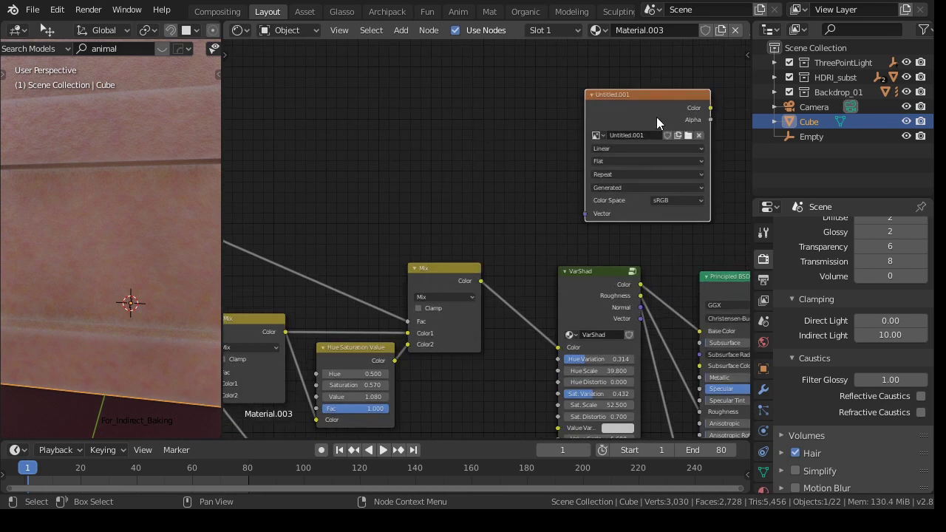
Step: Review the Cycles bake settings: Diffuse bake type, Color influence only, 16 px margin
scroll(622, 130, down, 1)
middle_drag(525, 203, 521, 151)
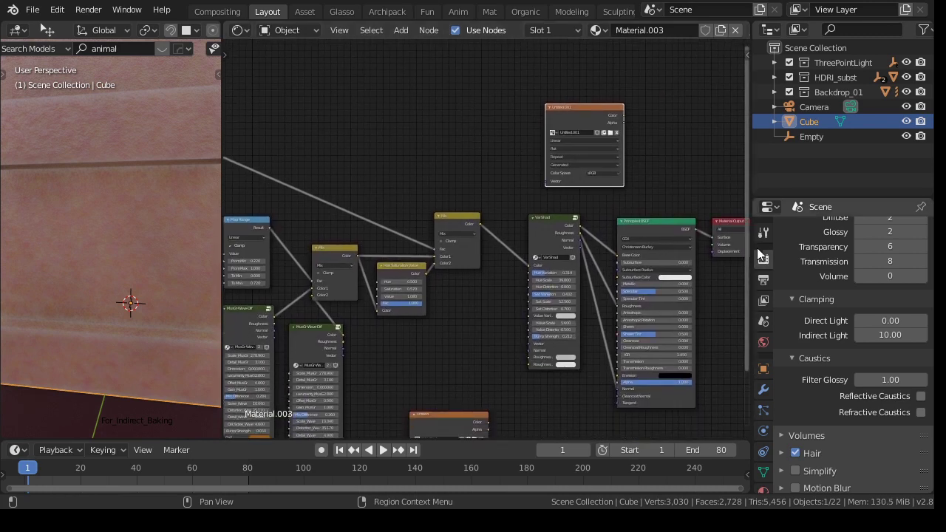
scroll(844, 229, up, 5)
scroll(809, 355, down, 10)
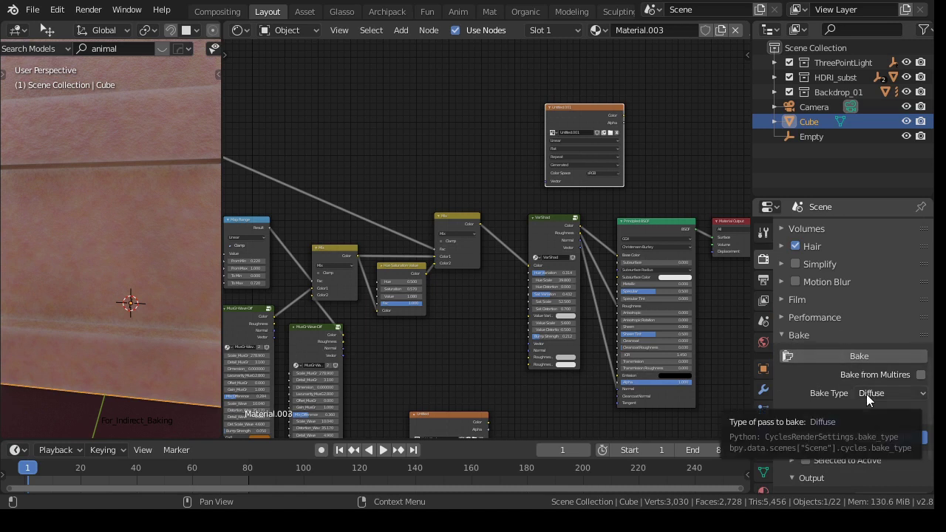
click(867, 394)
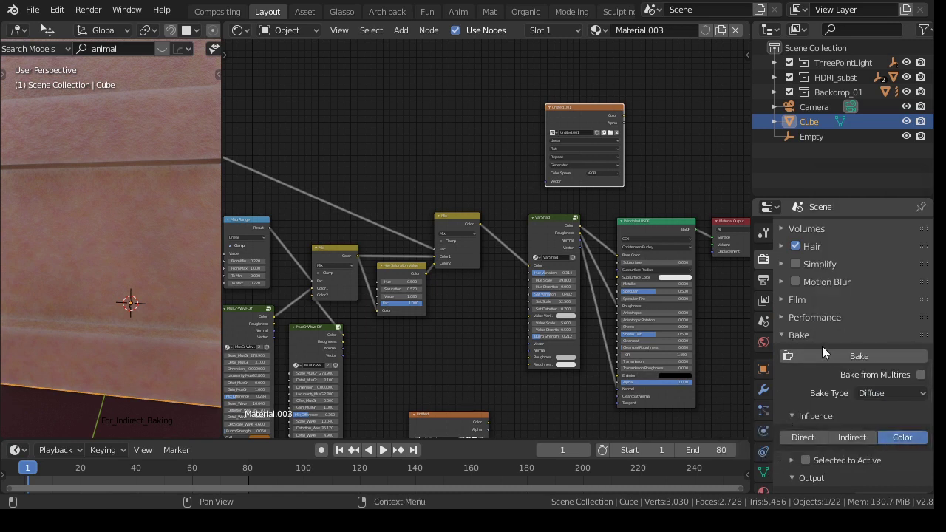
scroll(785, 369, down, 1)
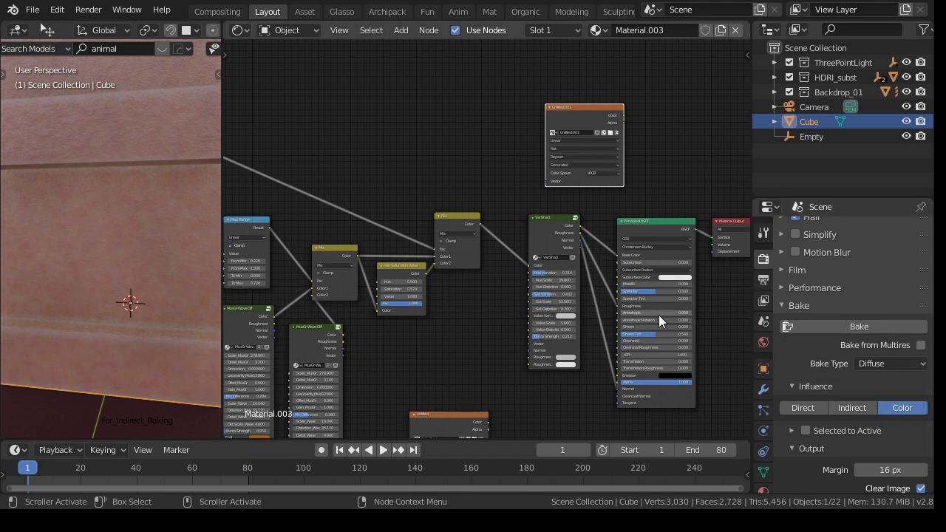
scroll(542, 161, up, 1)
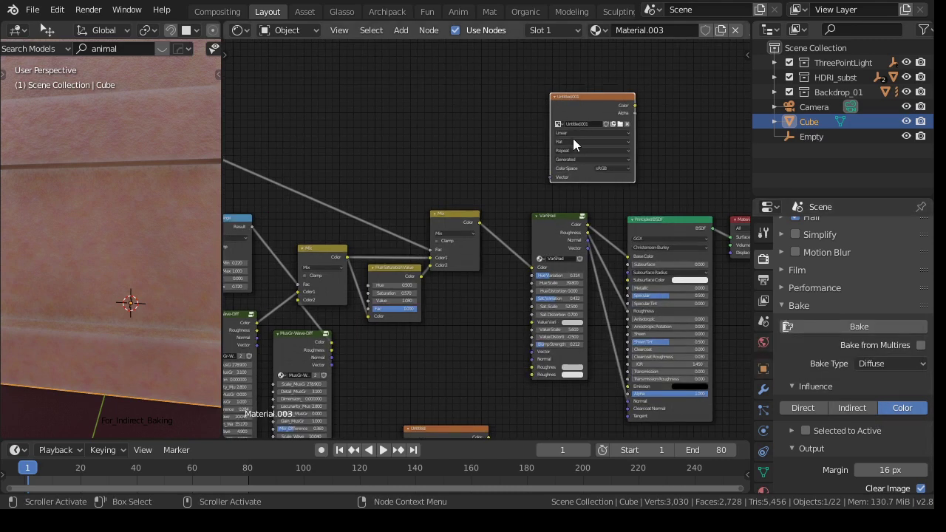
scroll(432, 148, down, 2)
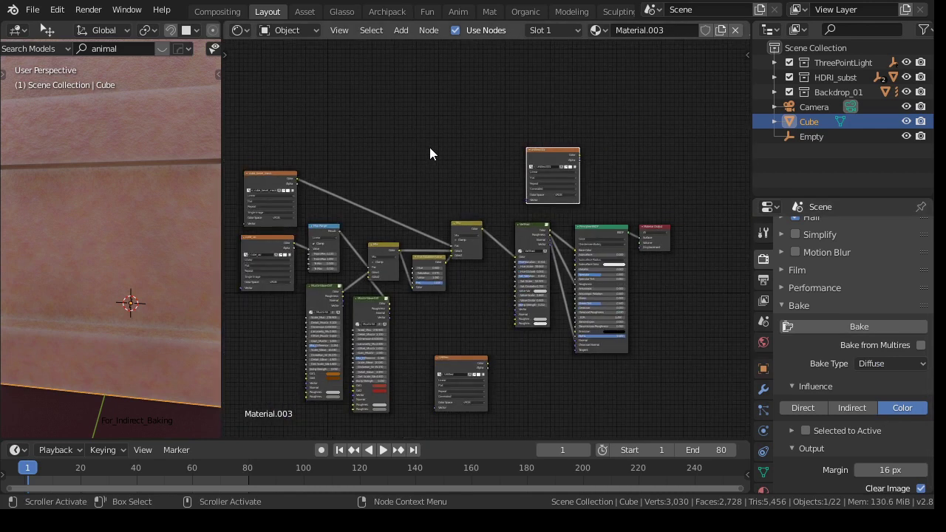
click(235, 30)
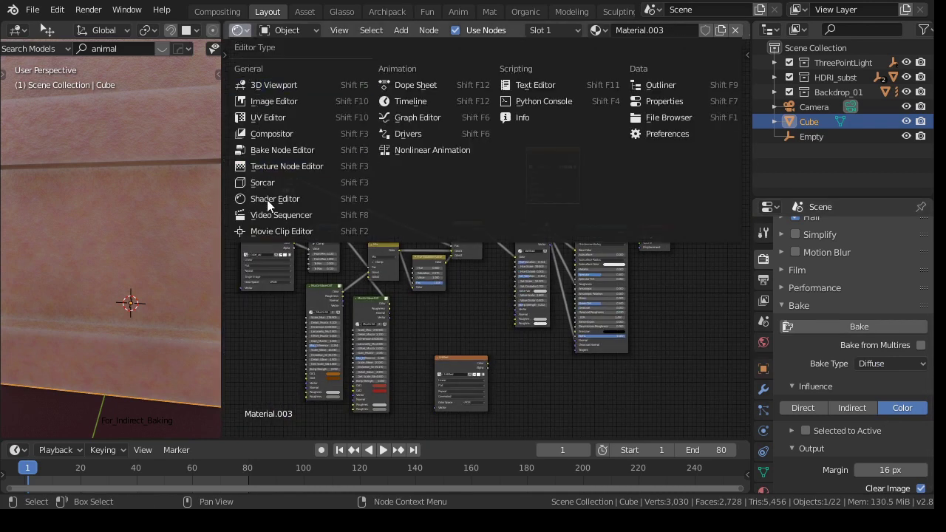
Step: Turn the node area into the Bake Node Editor and load the Diffuse_Only bake tree
click(273, 149)
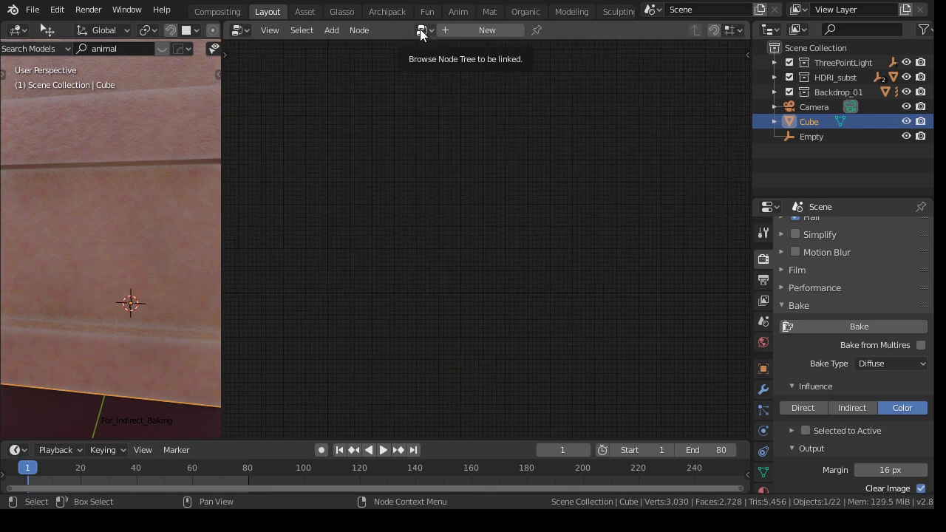
click(242, 30)
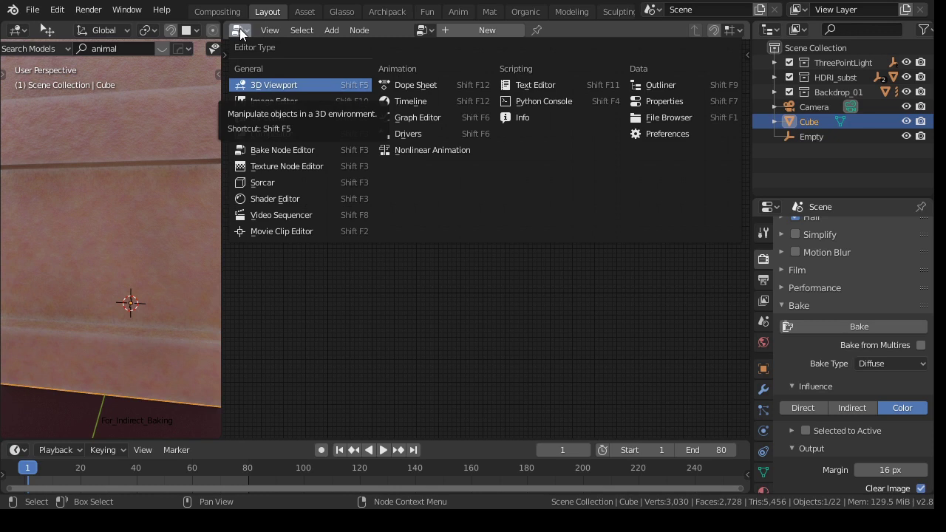
click(296, 150)
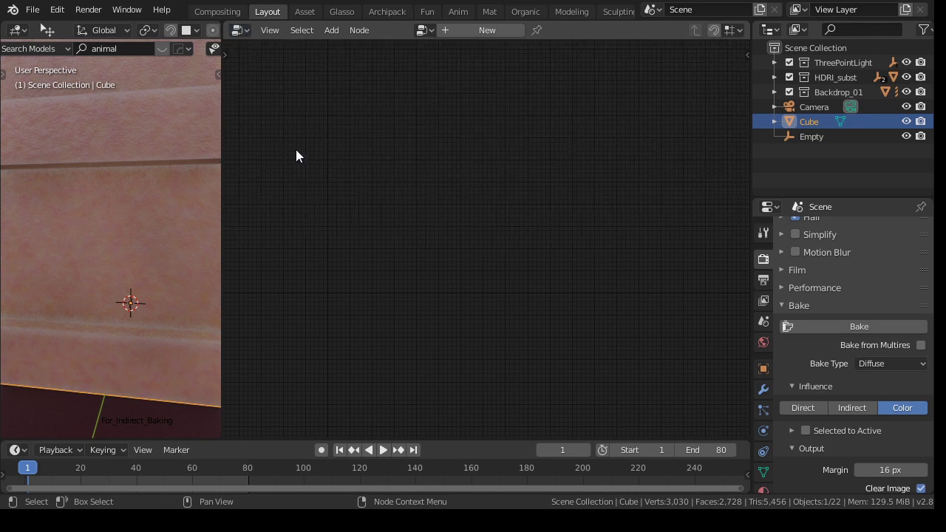
click(425, 30)
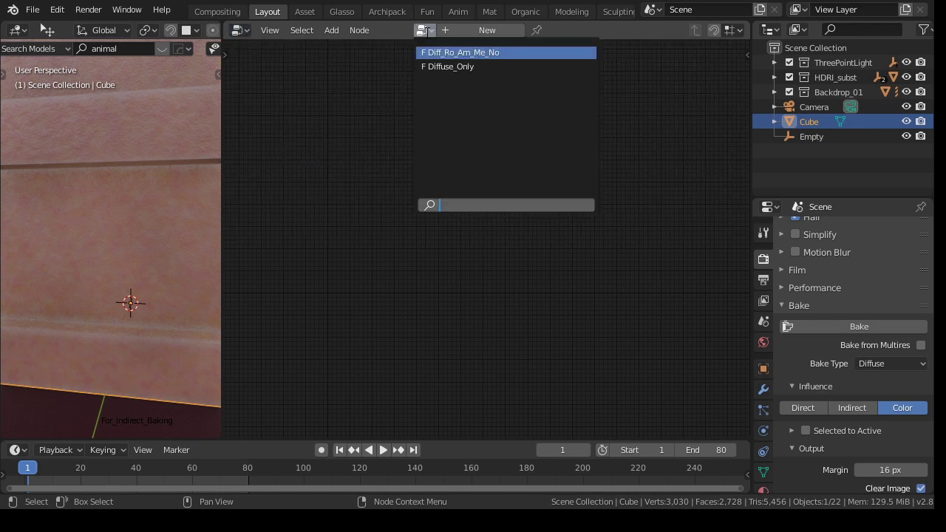
click(443, 67)
key(Home)
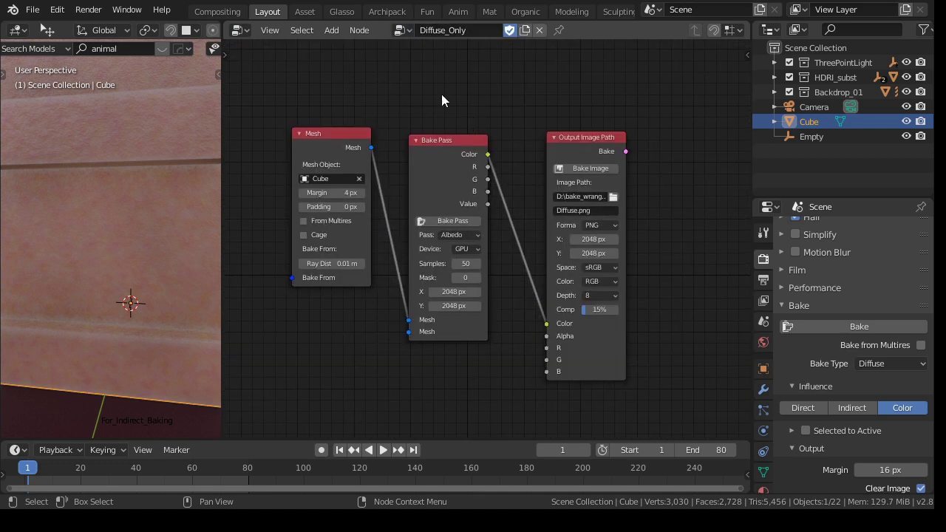
click(331, 31)
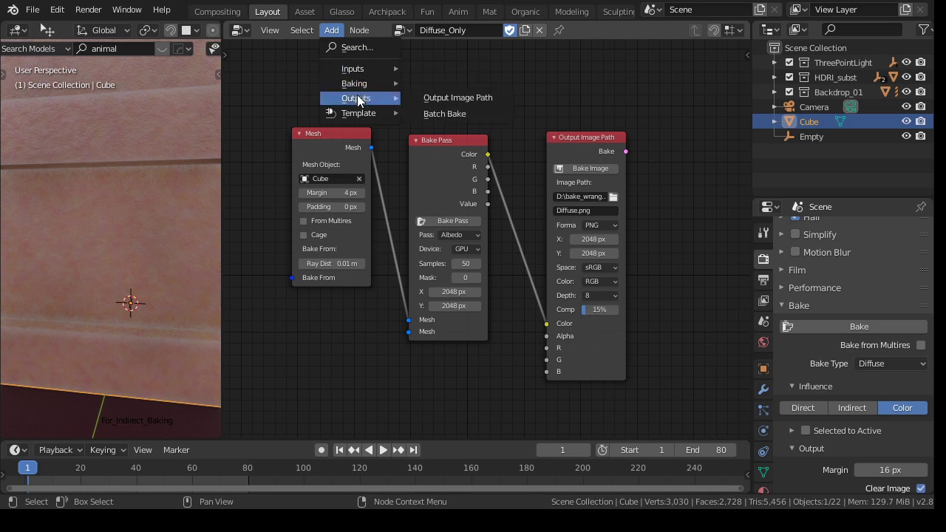
click(313, 135)
click(431, 152)
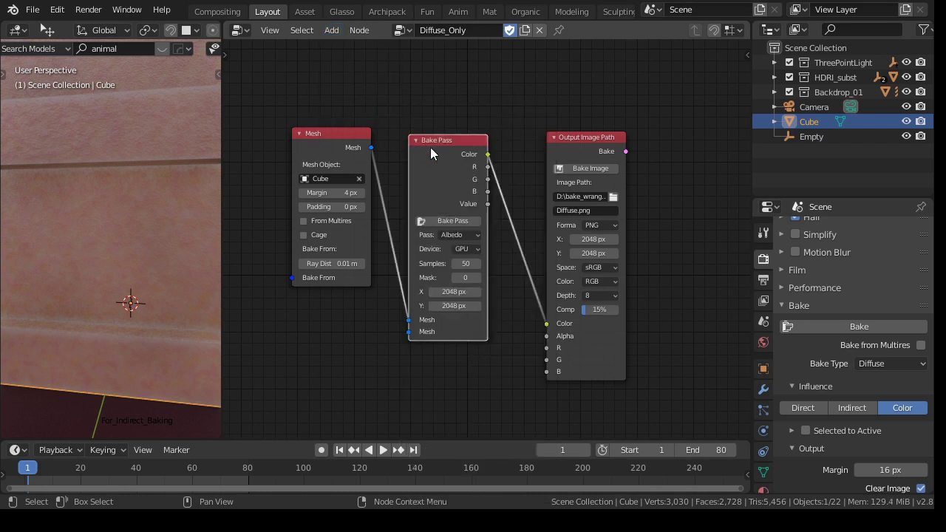
click(579, 137)
click(359, 178)
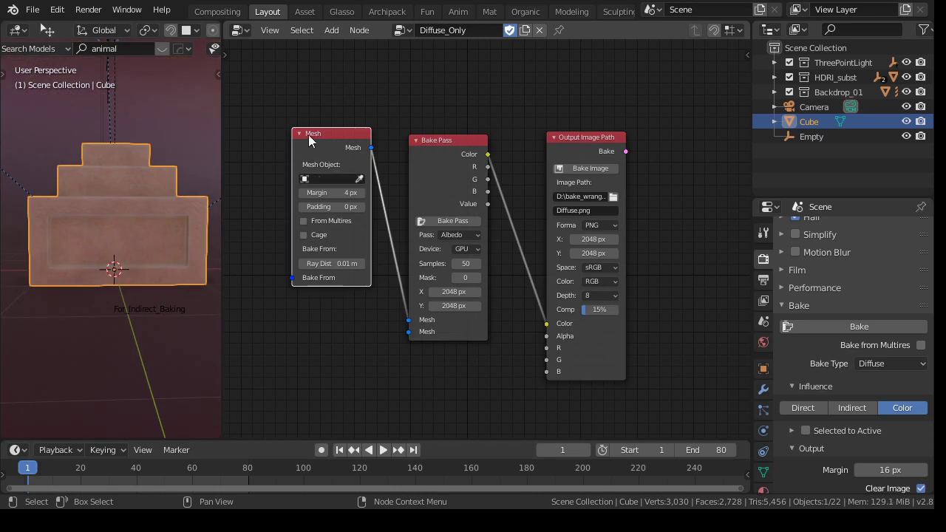
scroll(331, 176, up, 1)
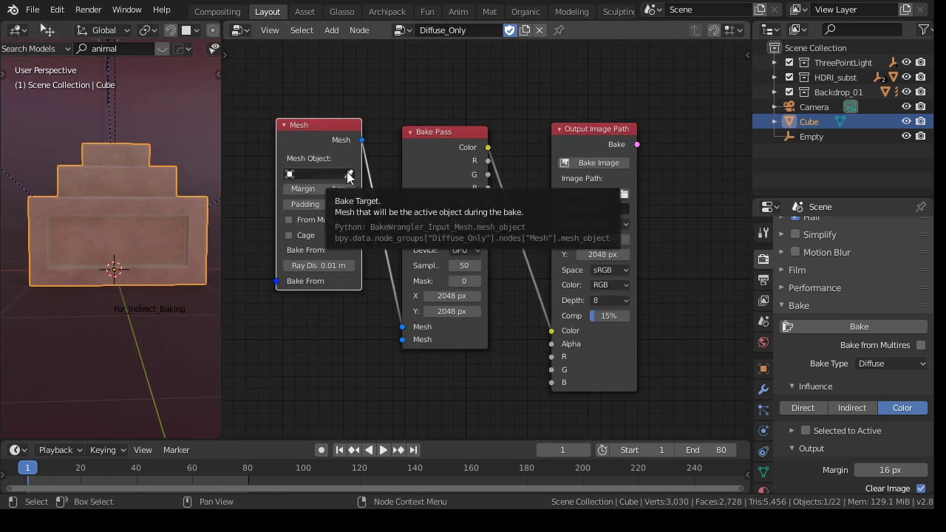
click(346, 173)
click(117, 178)
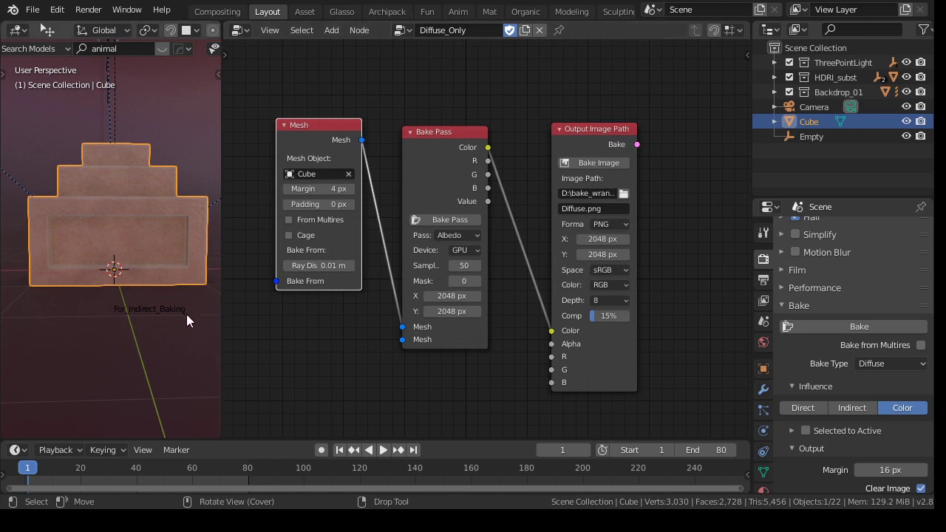
middle_drag(270, 118, 272, 70)
key(shift+d)
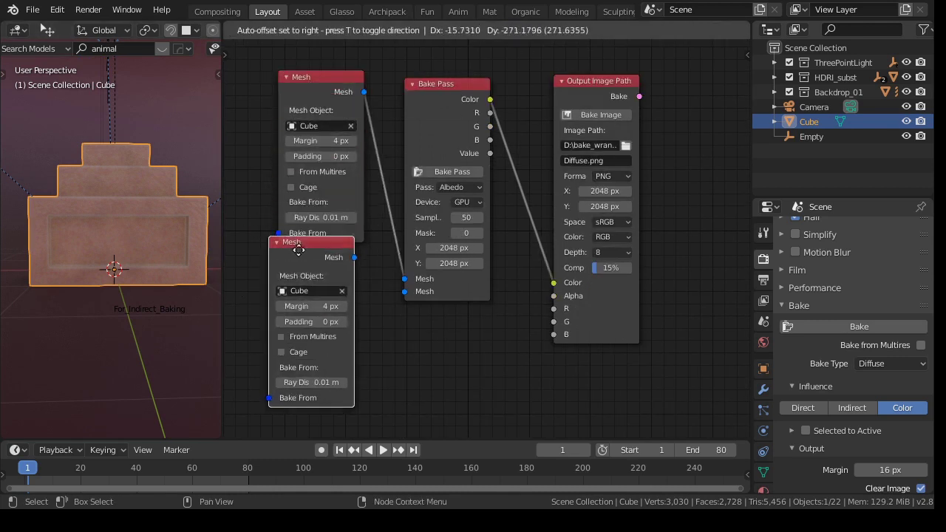
click(305, 268)
click(325, 313)
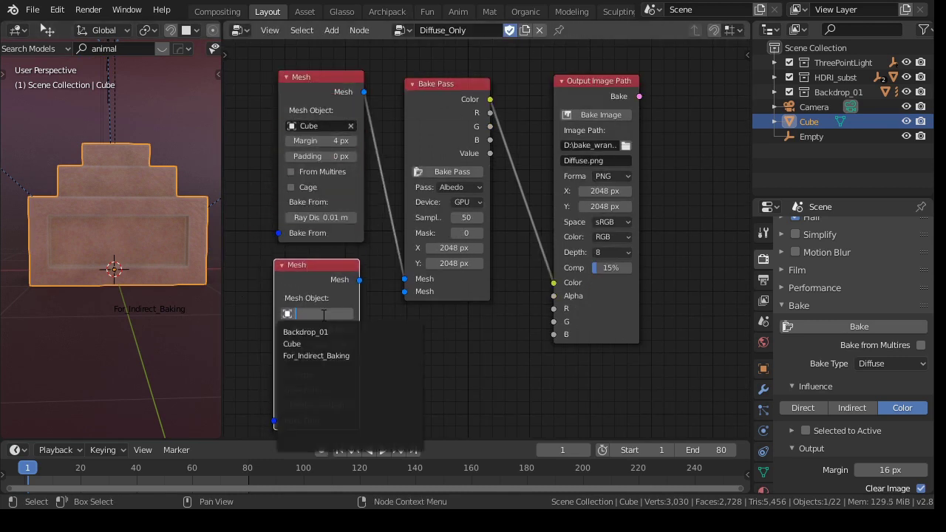
click(305, 332)
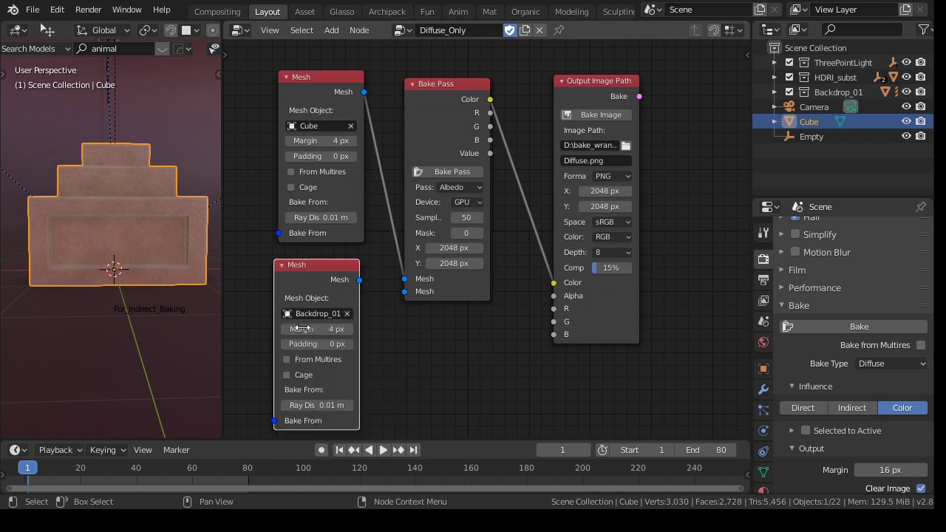
drag(359, 280, 307, 274)
key(x)
click(436, 84)
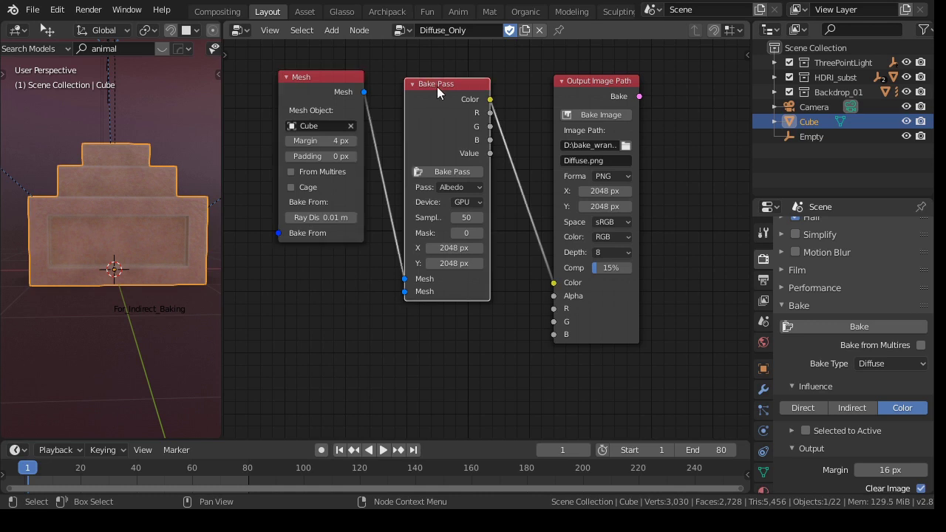
scroll(439, 84, up, 1)
click(331, 29)
mouse_move(373, 84)
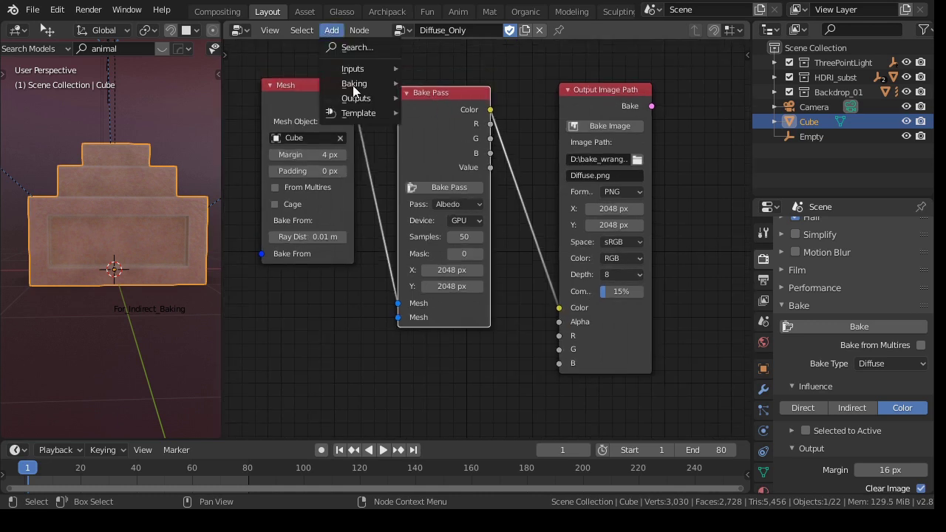
click(453, 206)
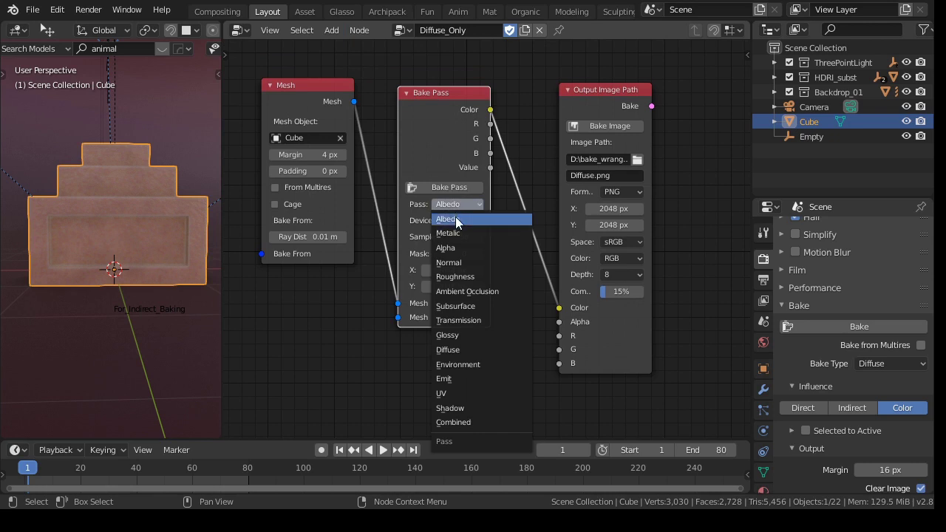
click(458, 219)
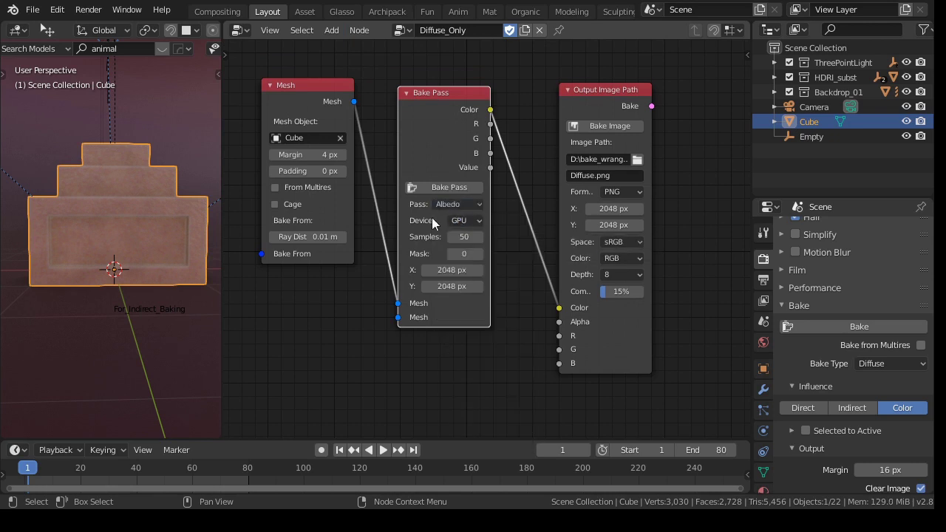
click(460, 222)
click(459, 250)
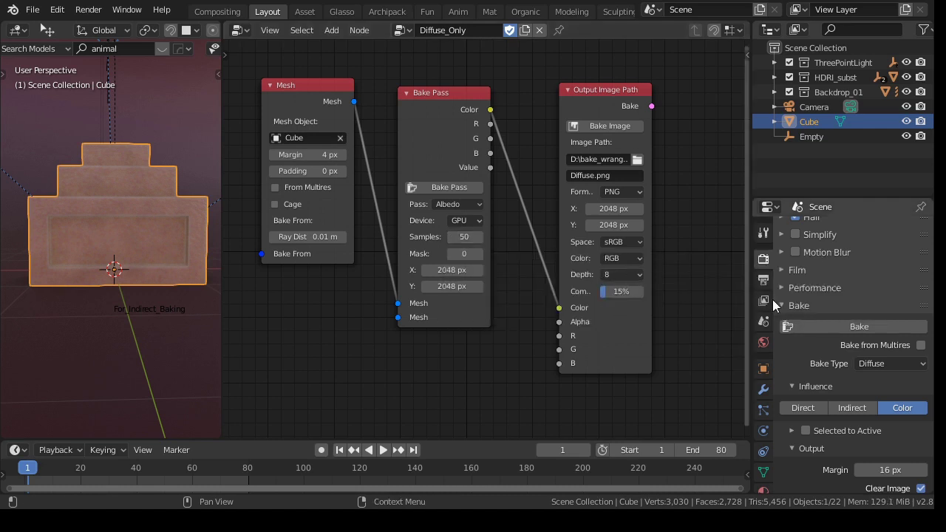
scroll(799, 311, down, 2)
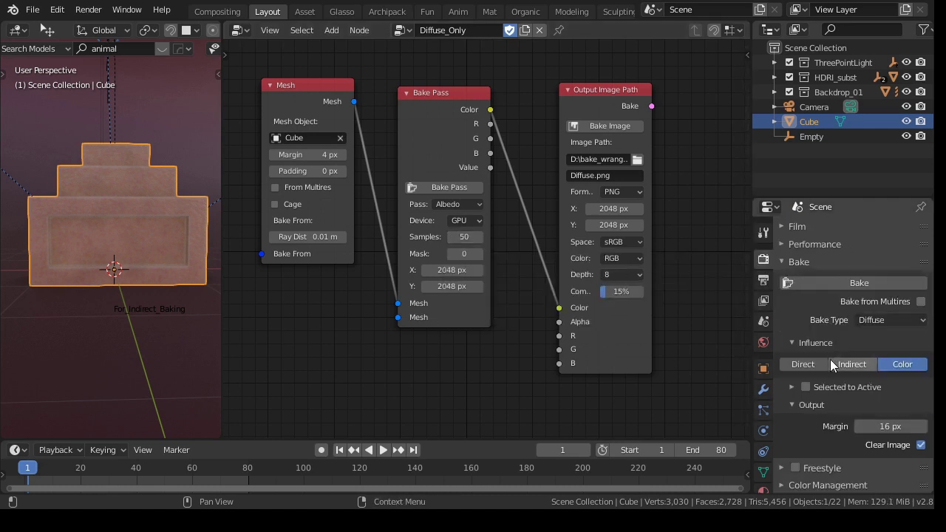
scroll(817, 340, up, 3)
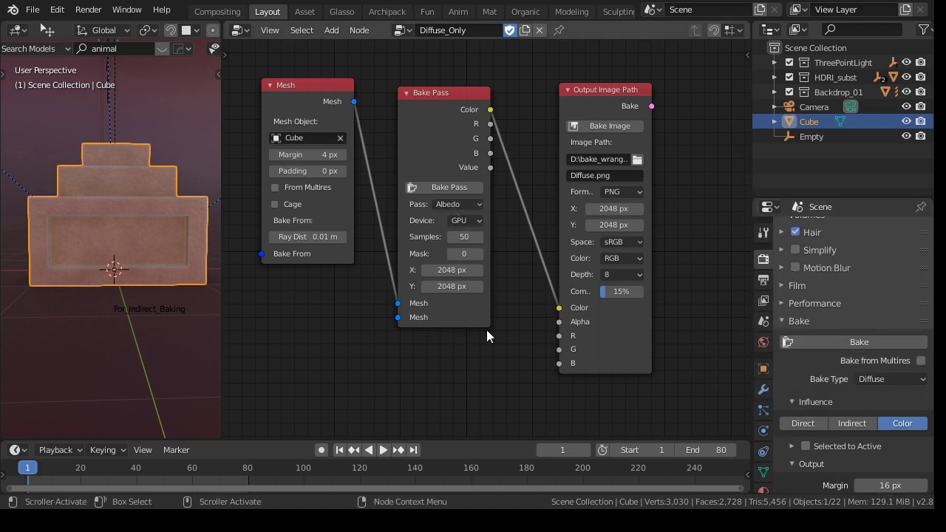
middle_drag(486, 329, 471, 332)
click(425, 106)
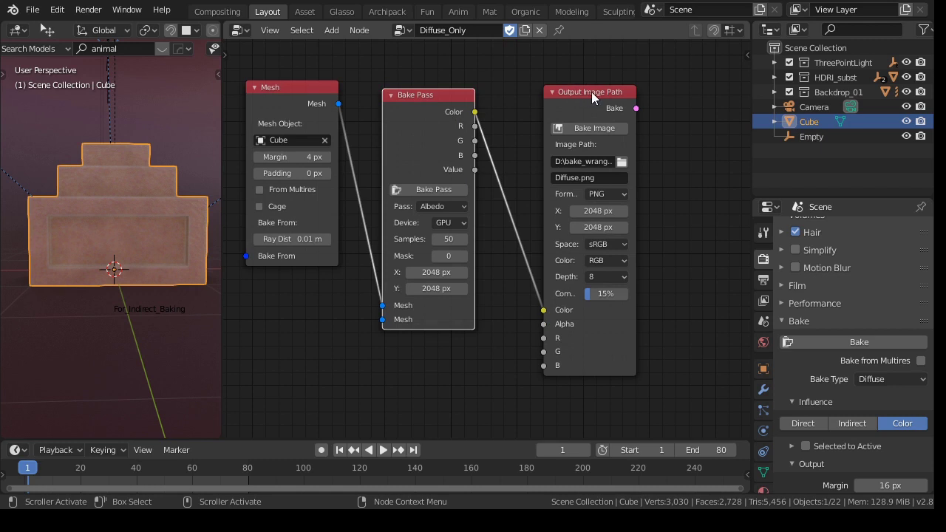
click(332, 29)
mouse_move(358, 99)
scroll(267, 208, up, 1)
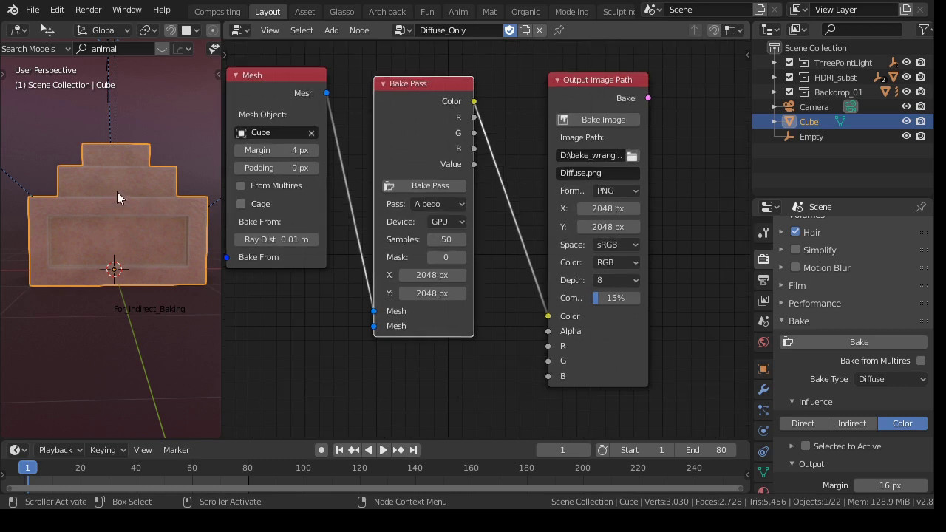
middle_drag(89, 185, 147, 186)
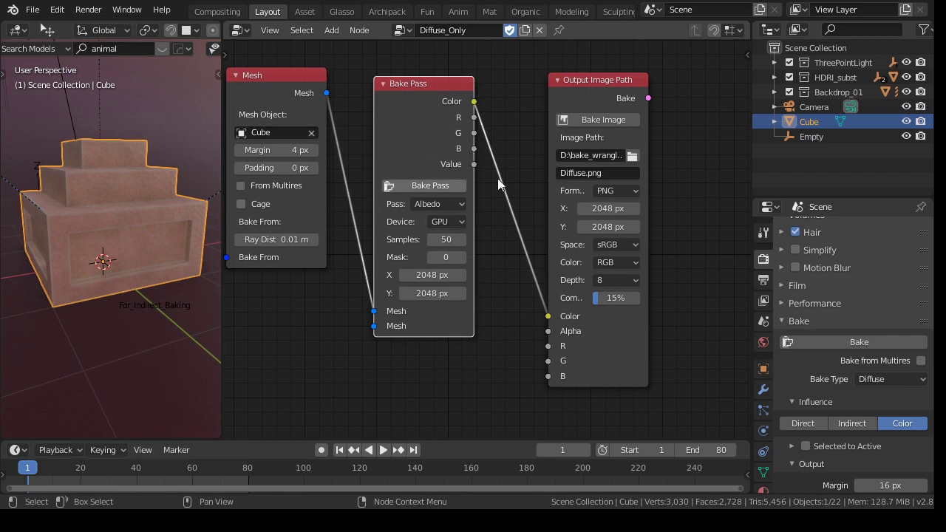
click(600, 82)
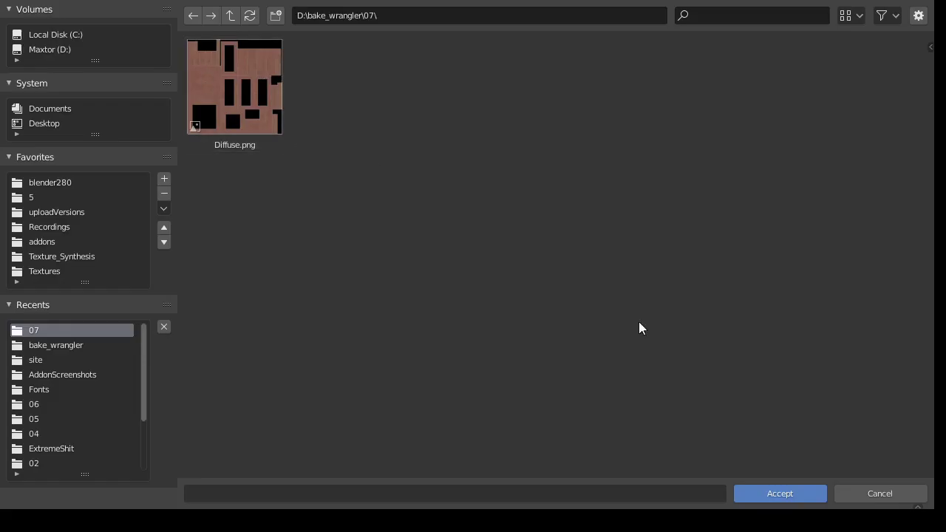
click(774, 494)
click(586, 174)
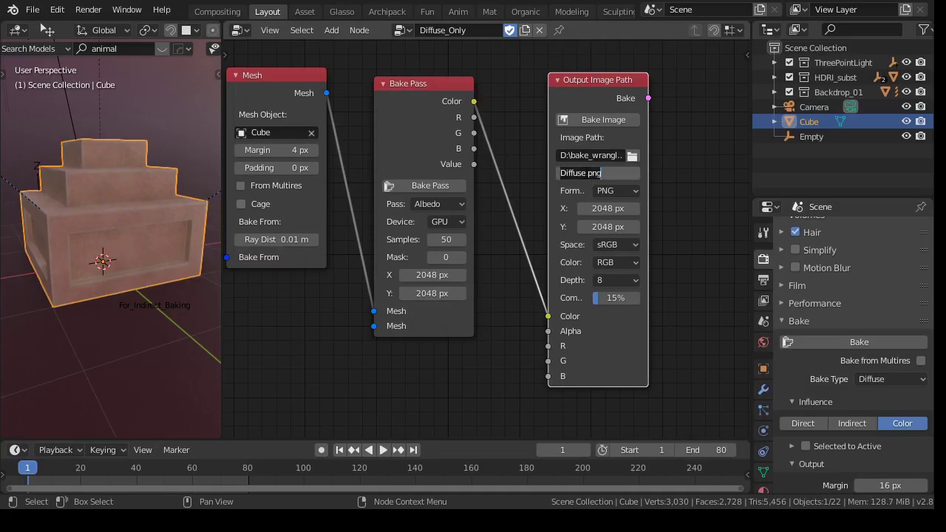
drag(586, 174, 500, 175)
click(665, 222)
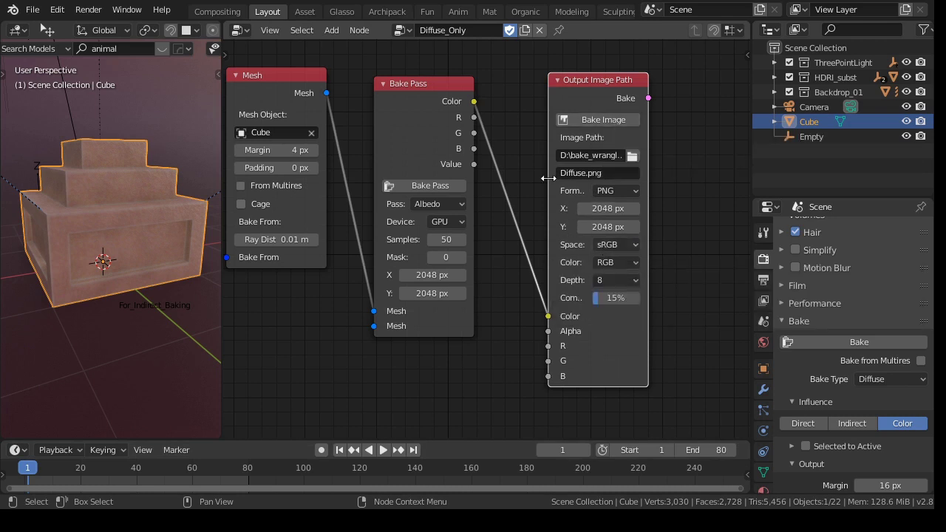
click(615, 245)
Step: Open the Render menu and close it again without rendering
click(84, 11)
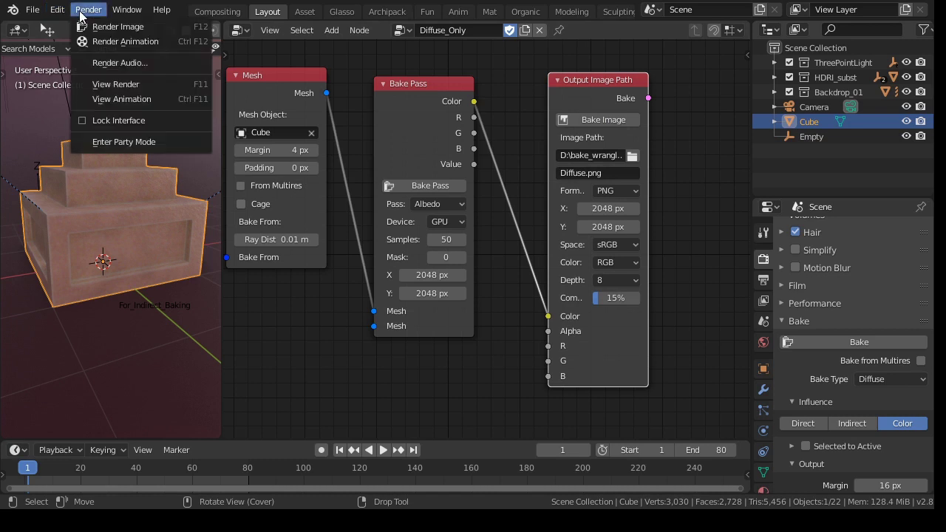
key(Escape)
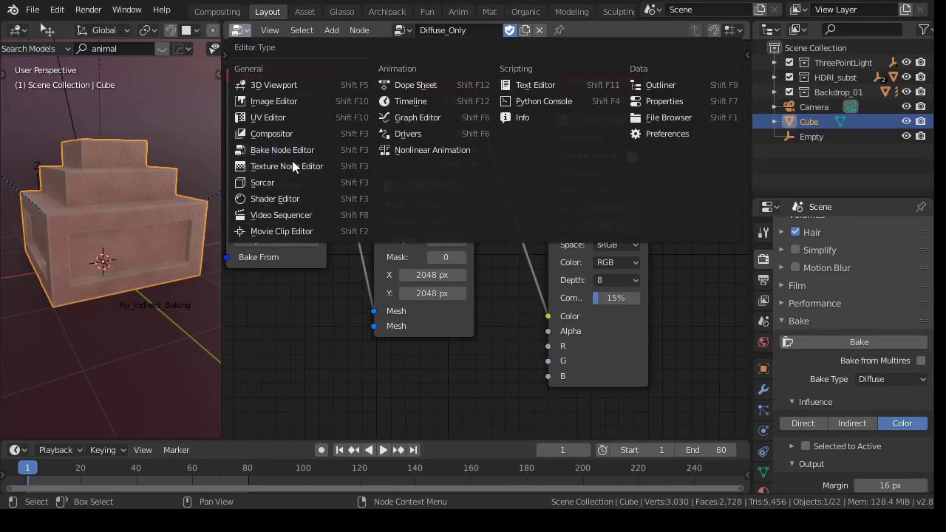
Step: Back in the shader editor, load the baked Diffuse.png from the 07 folder into the image node
click(289, 198)
scroll(483, 187, down, 2)
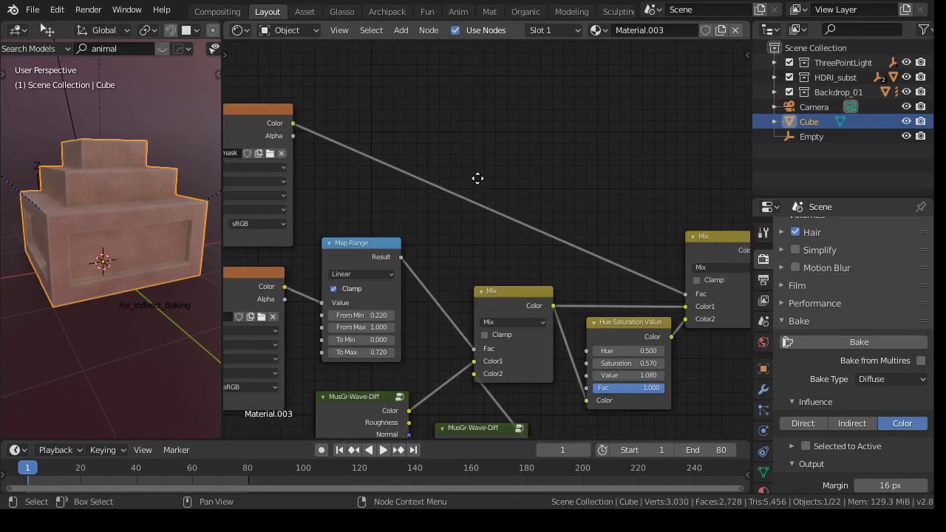
middle_drag(483, 187, 334, 222)
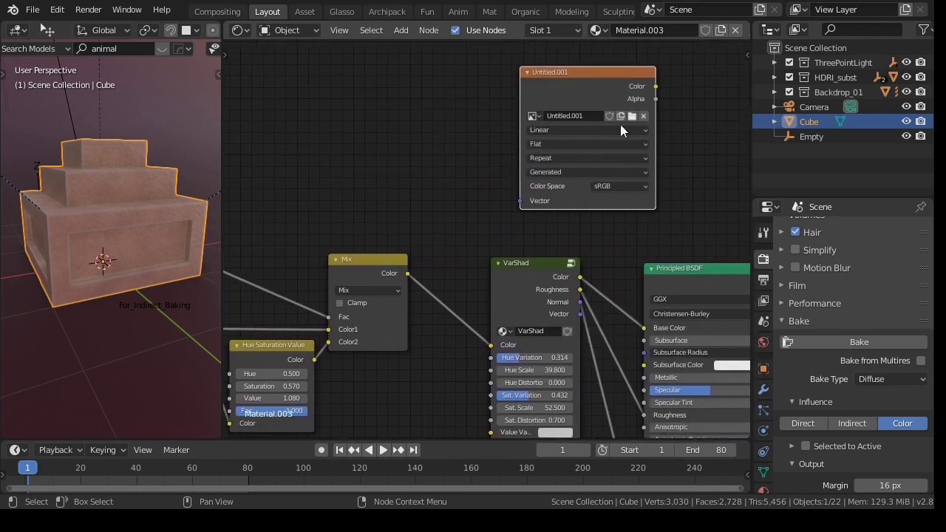
click(636, 116)
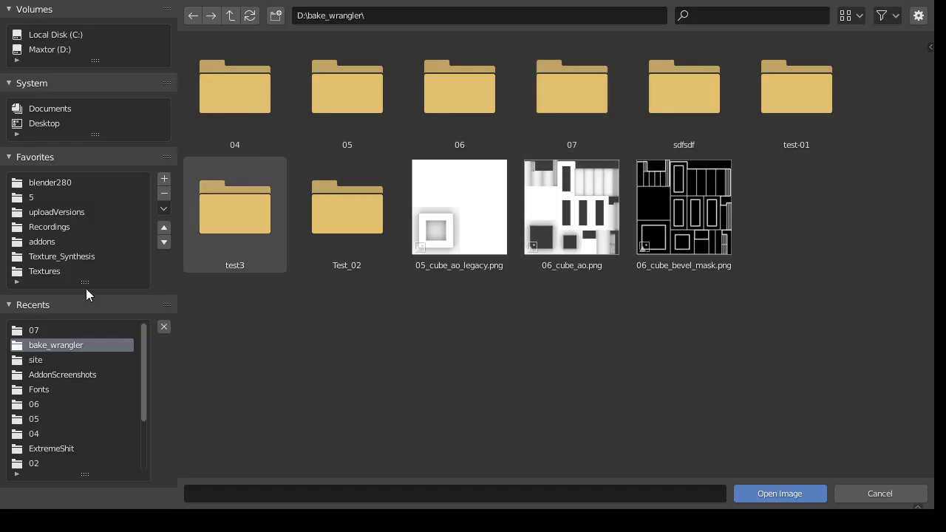
click(71, 330)
click(280, 100)
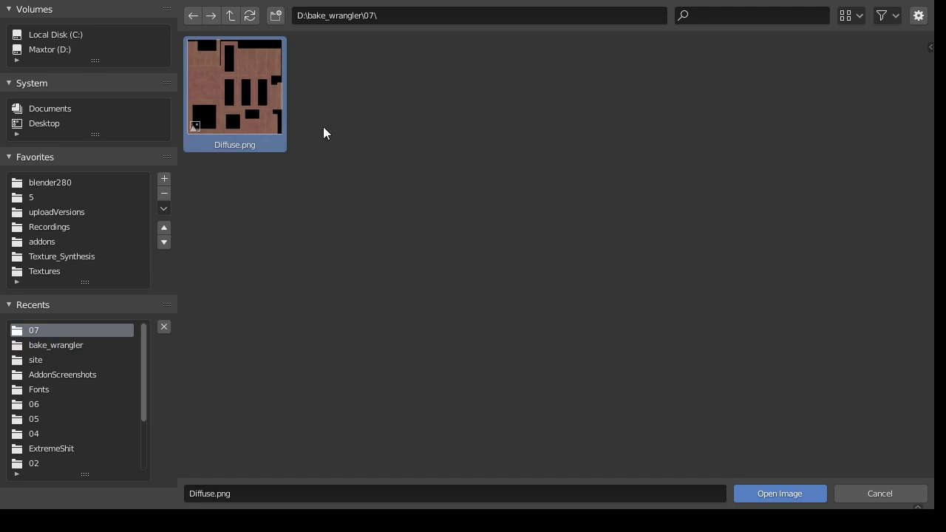
click(788, 492)
Step: Link the baked image's Color to Base Color, then reconnect VarShad's Color to the Principled BSDF
scroll(585, 232, down, 2)
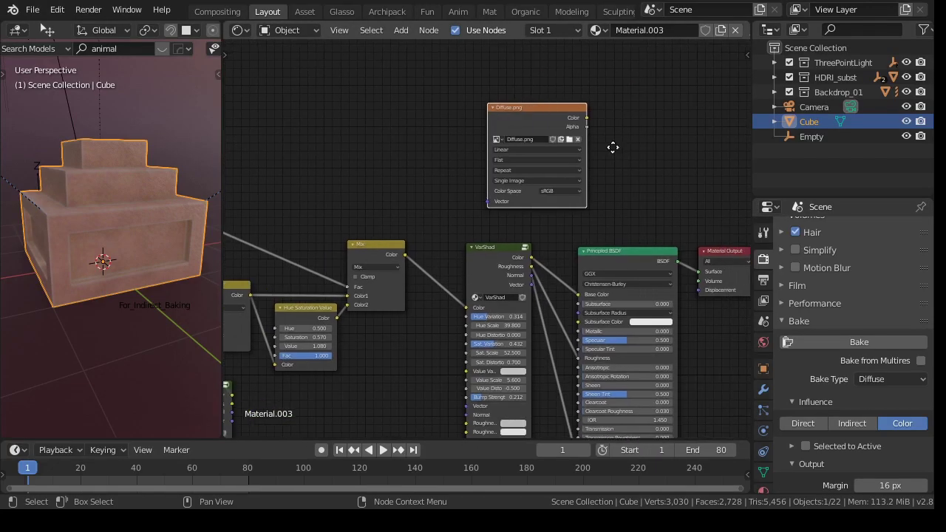
drag(575, 47, 571, 268)
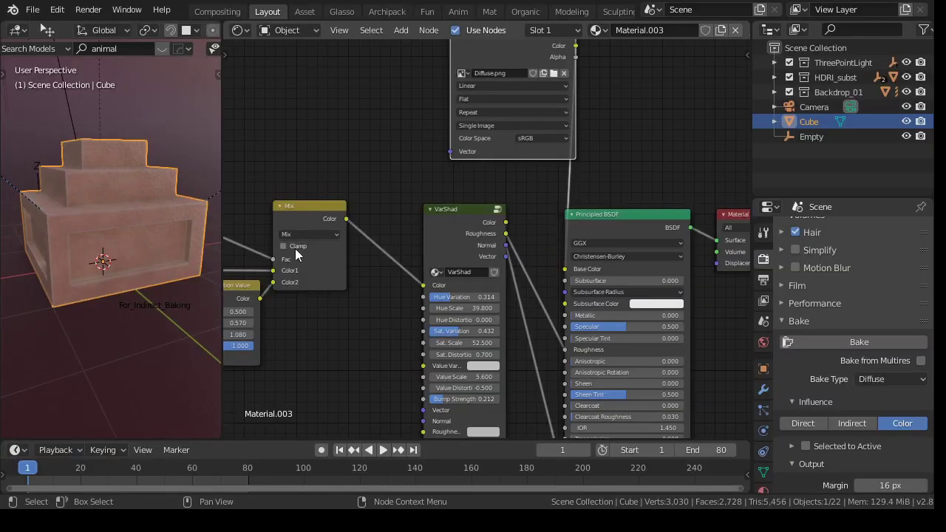
scroll(108, 224, up, 3)
middle_drag(106, 205, 144, 195)
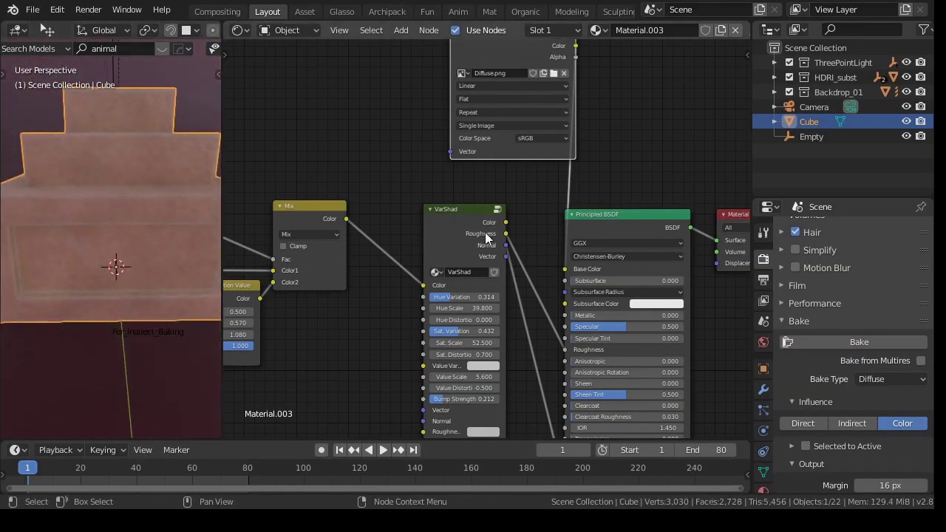
drag(506, 222, 564, 269)
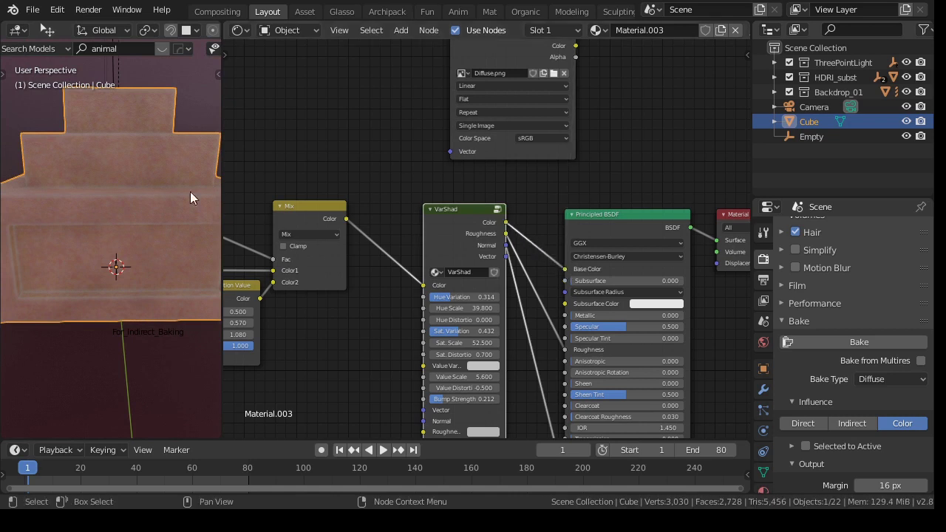
scroll(332, 170, down, 2)
click(238, 30)
Step: Switch to the Bake Node Editor, load the Diff_Ro_Am_Me_No tree, and nudge its Mesh node left
click(276, 150)
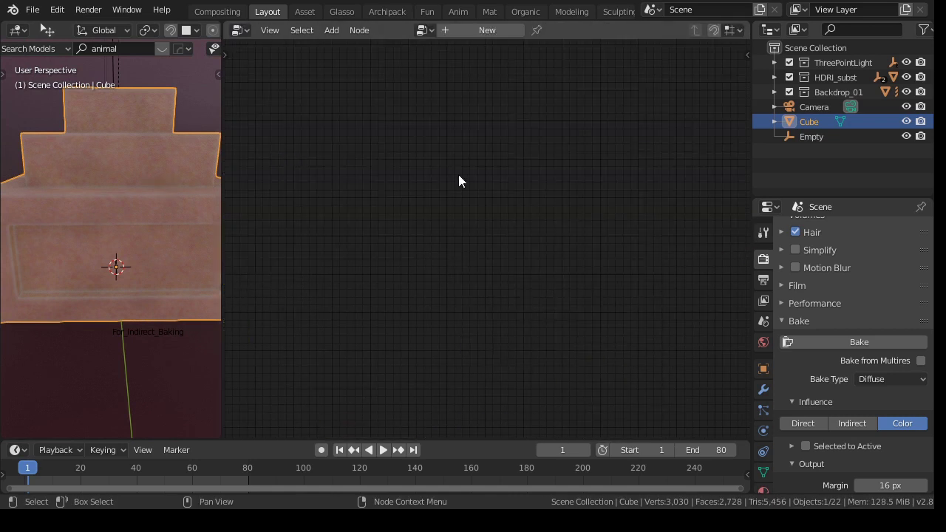
click(424, 34)
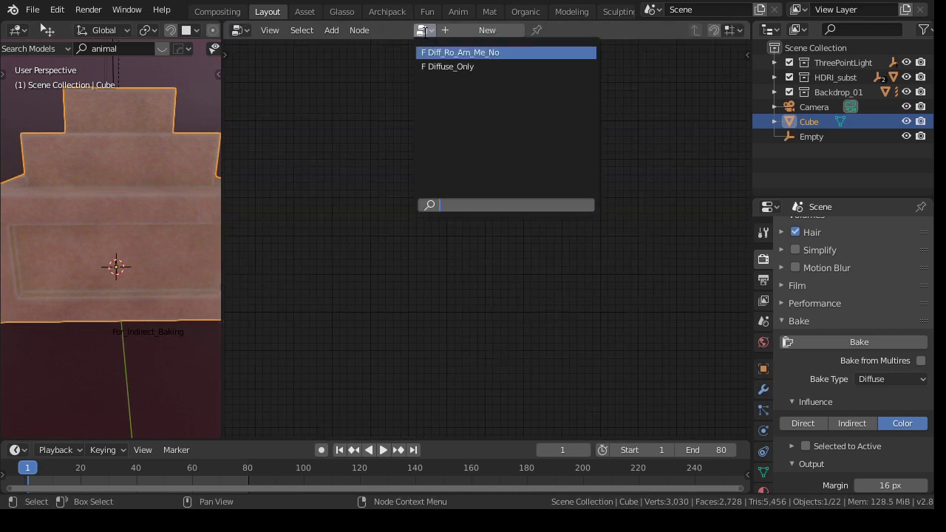
click(457, 52)
middle_drag(405, 156, 458, 177)
scroll(458, 177, up, 1)
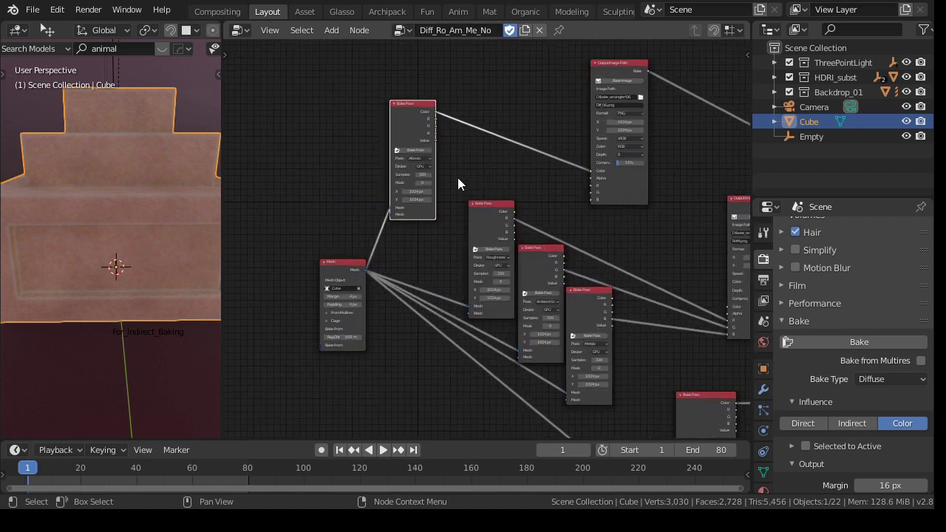
click(339, 261)
drag(339, 274, 325, 271)
Step: Select the top Bake Pass node, browse the Add menu, and pan across the whole bake tree
click(408, 105)
click(332, 30)
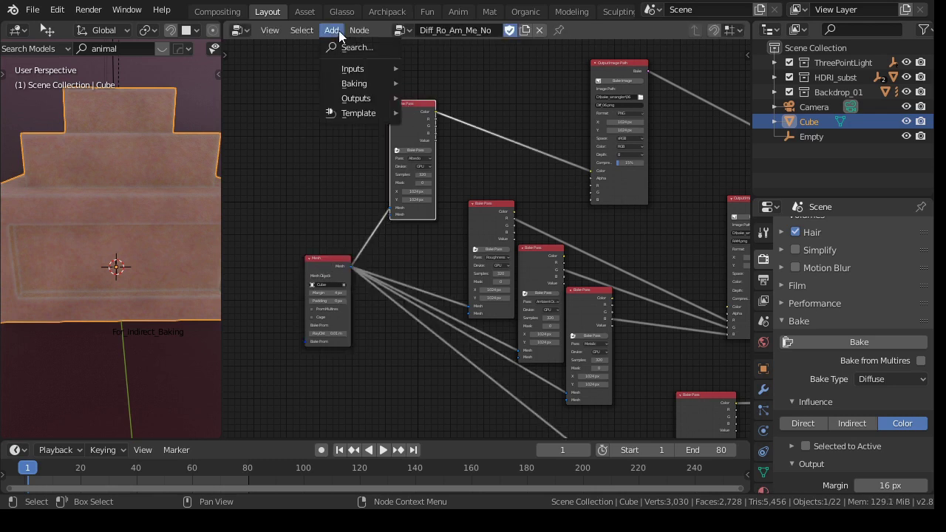
mouse_move(354, 84)
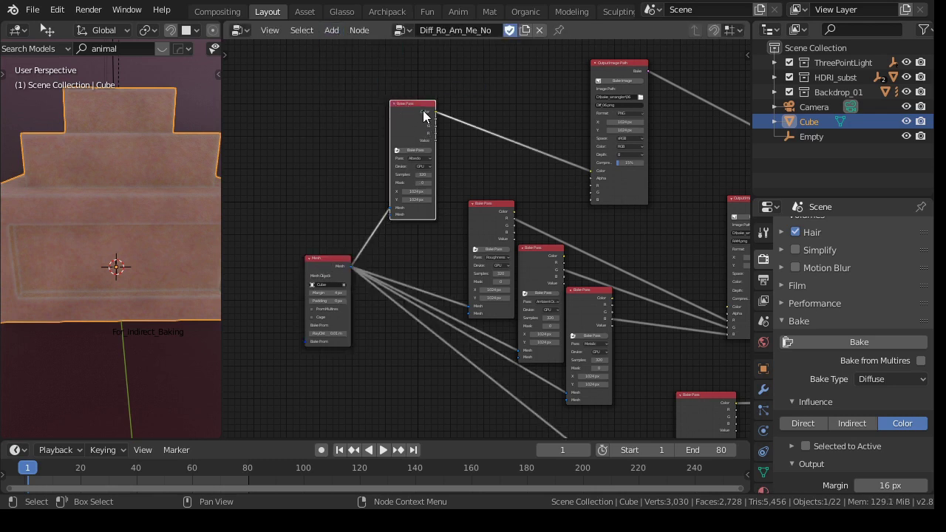
scroll(415, 110, up, 3)
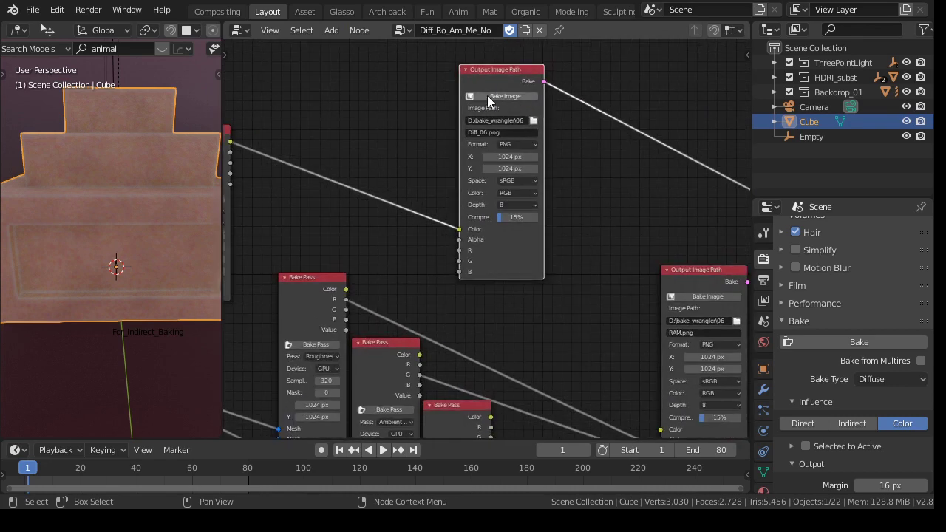
scroll(479, 127, down, 4)
middle_drag(439, 167, 467, 107)
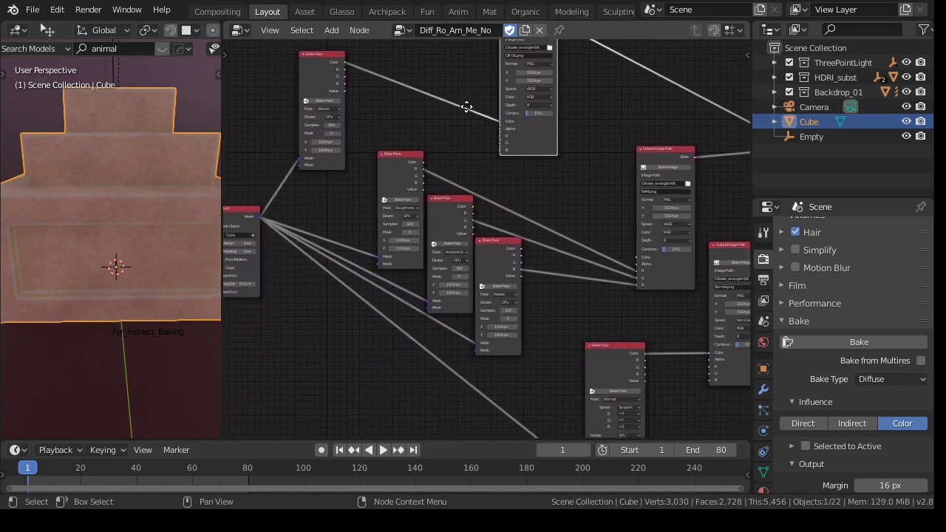
scroll(467, 107, down, 2)
middle_drag(467, 212, 484, 174)
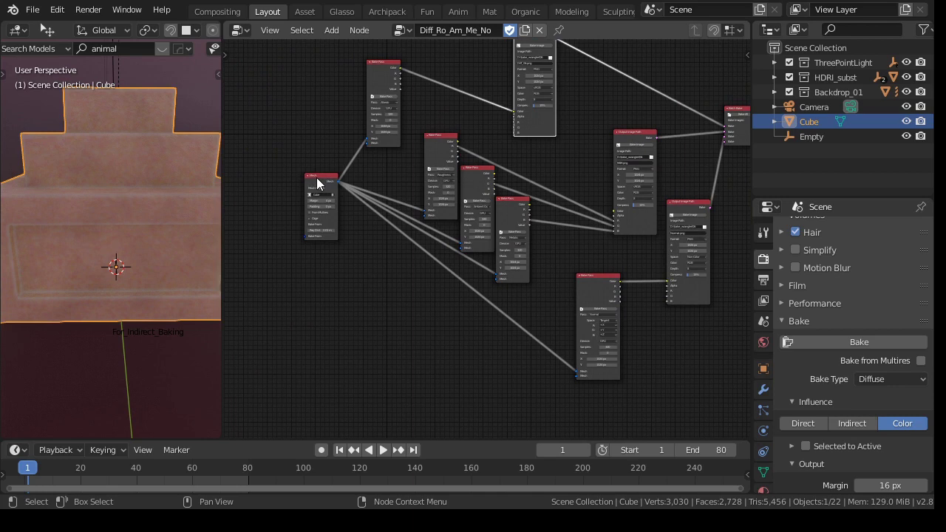
scroll(318, 181, up, 2)
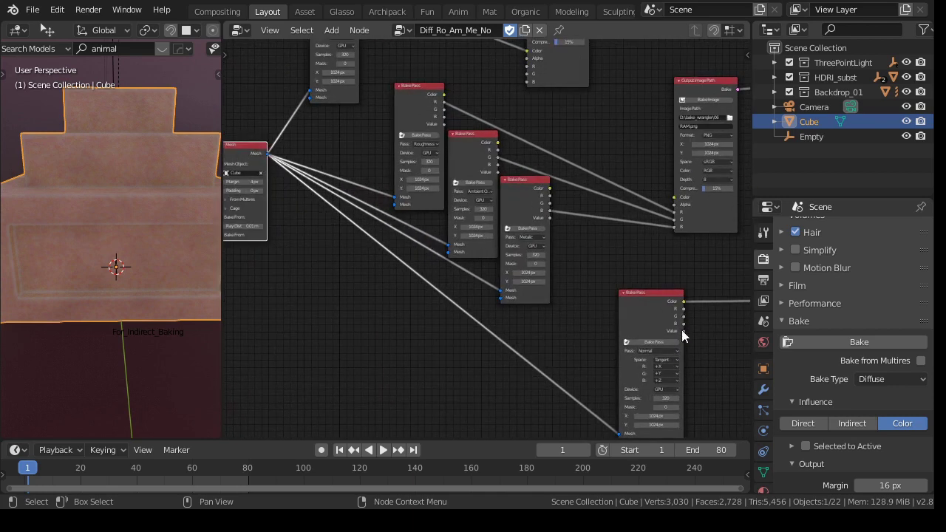
scroll(687, 303, down, 2)
middle_drag(687, 302, 566, 334)
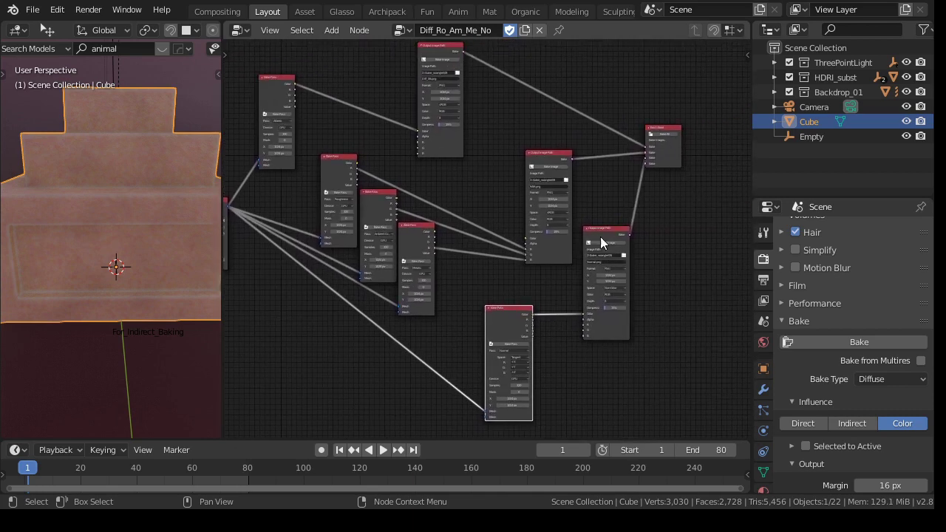
scroll(599, 231, up, 2)
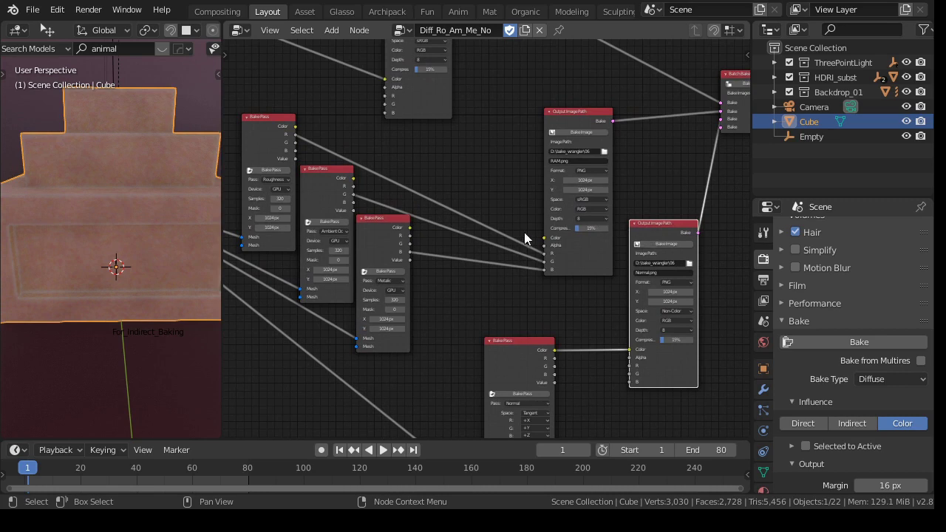
scroll(532, 236, down, 2)
scroll(602, 248, up, 2)
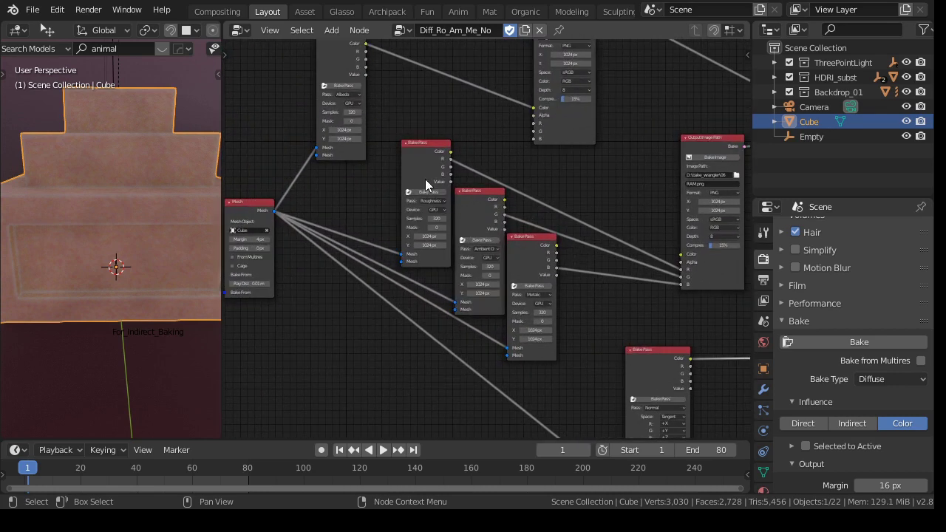
scroll(422, 164, up, 1)
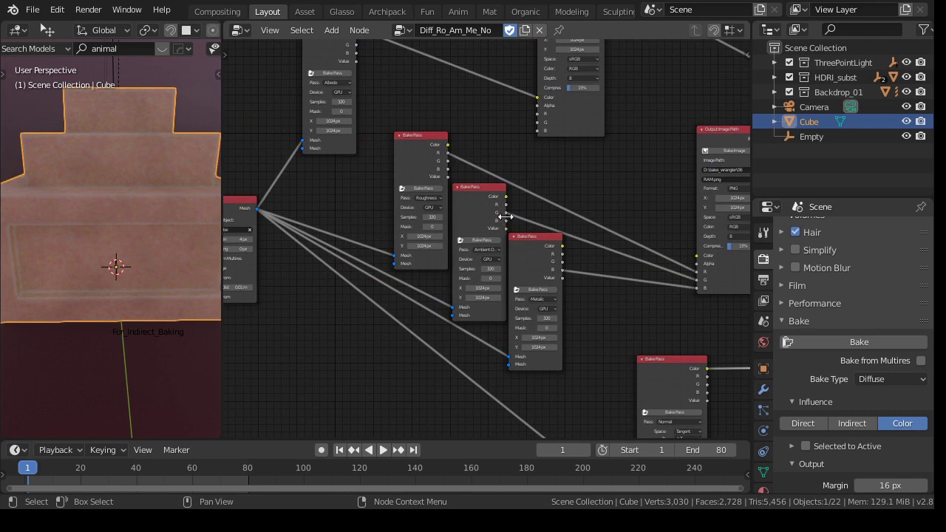
scroll(459, 200, up, 1)
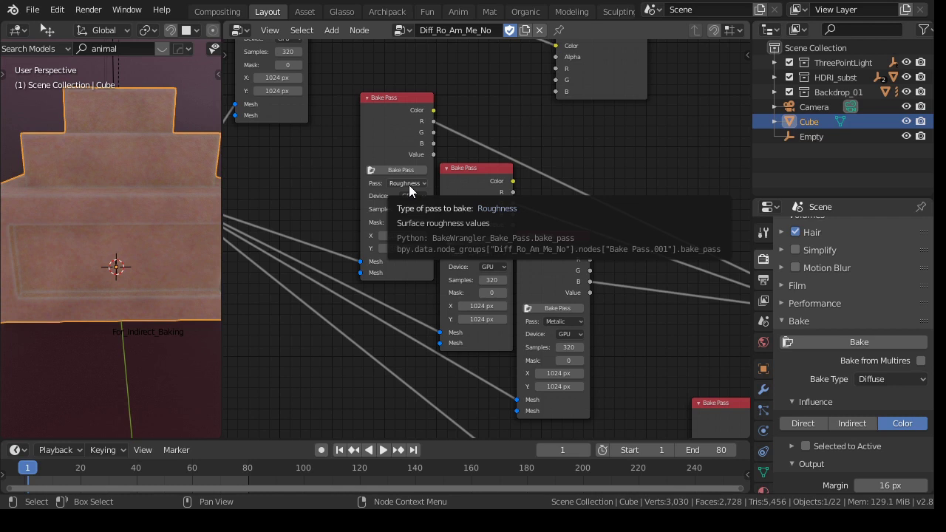
Step: Inspect the Roughness Bake Pass, the RAM.png output node and the Batch Bake node
click(399, 121)
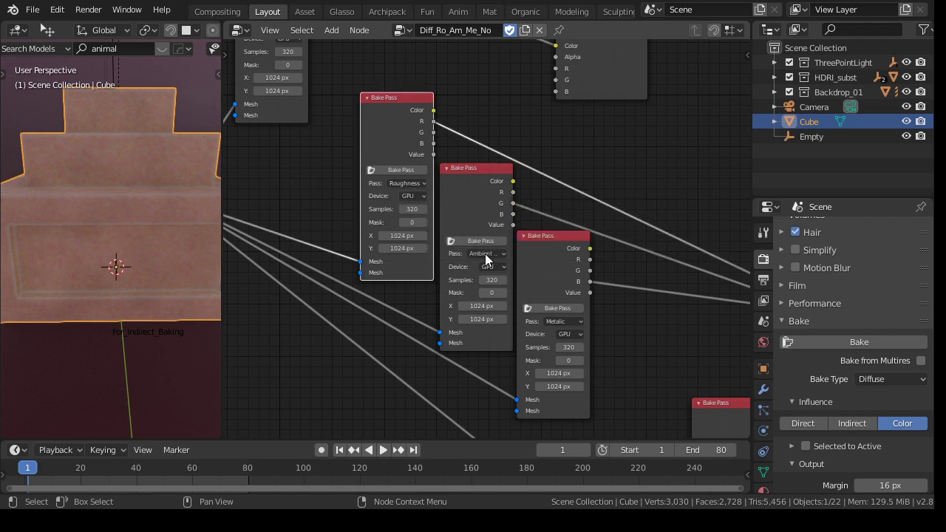
scroll(639, 318, down, 2)
middle_drag(640, 317, 590, 300)
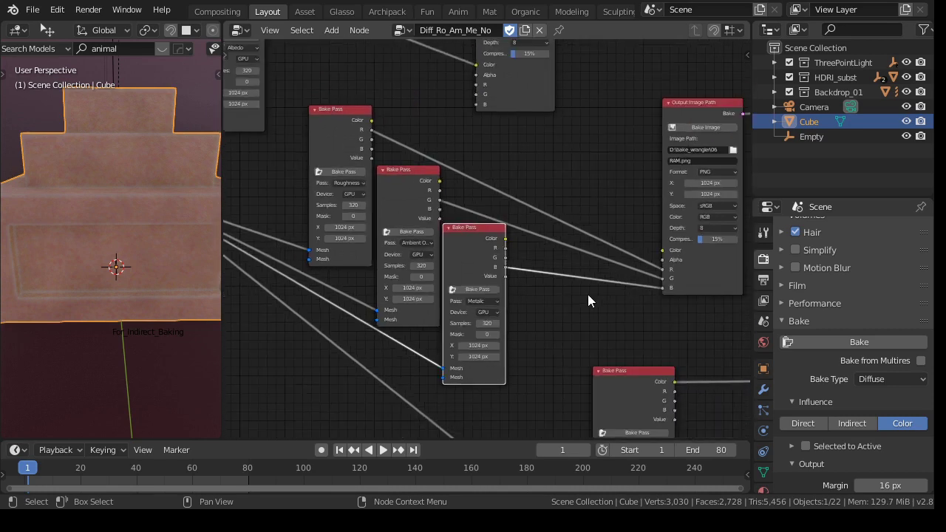
click(666, 125)
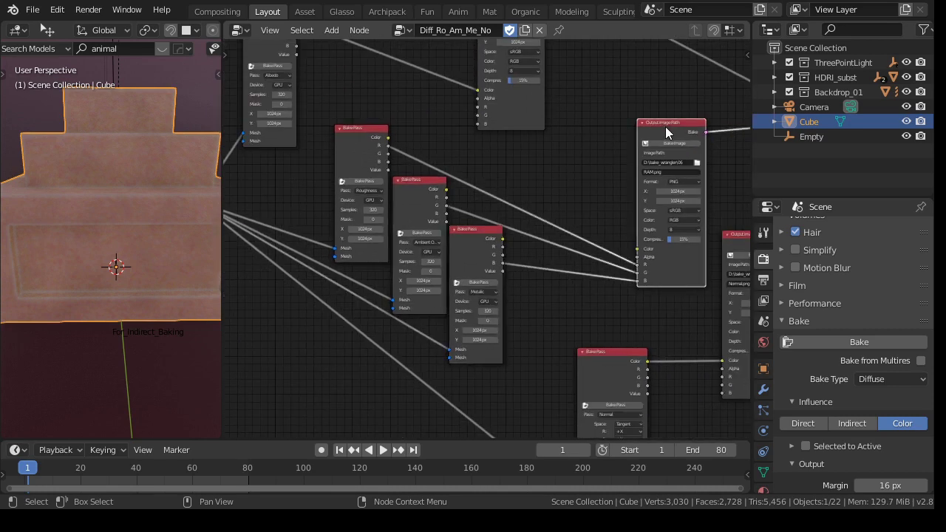
scroll(666, 125, up, 1)
scroll(714, 119, down, 1)
middle_drag(693, 129, 630, 198)
Step: Inspect the Normal and Diff_06 output image nodes of the Diff_Ro_Am_Me_No tree
click(419, 54)
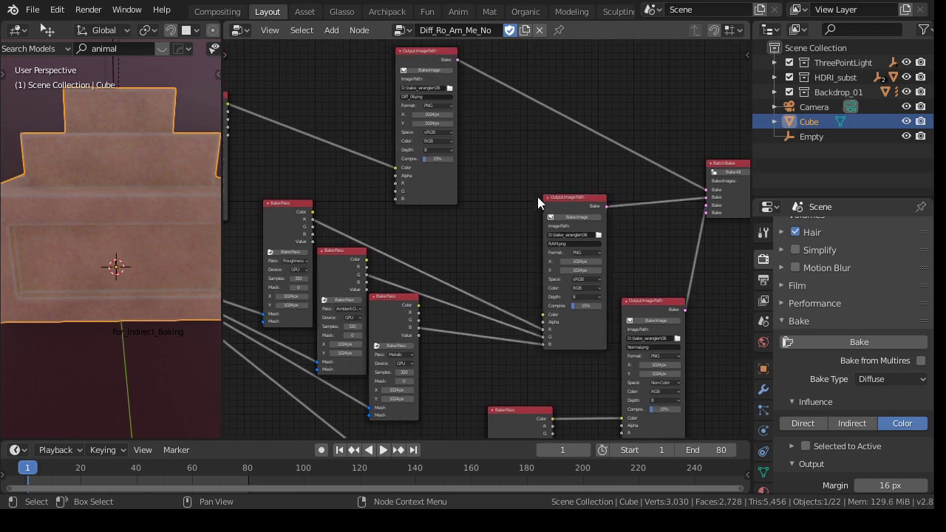
click(671, 303)
scroll(662, 267, up, 3)
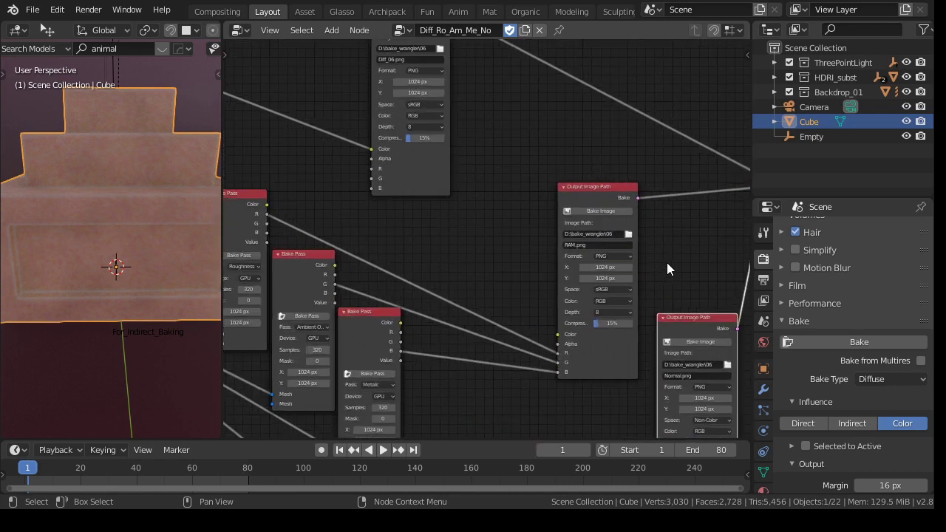
middle_drag(666, 263, 587, 260)
scroll(619, 172, down, 2)
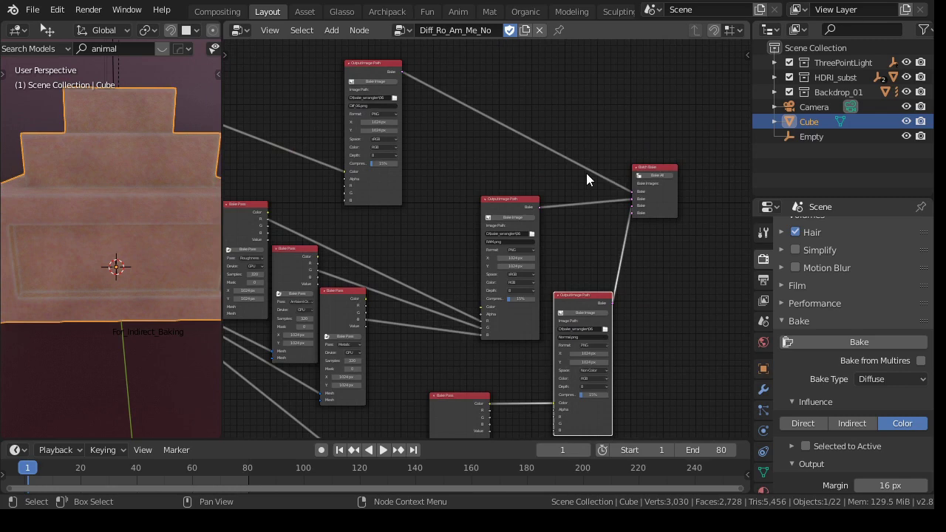
scroll(587, 173, up, 3)
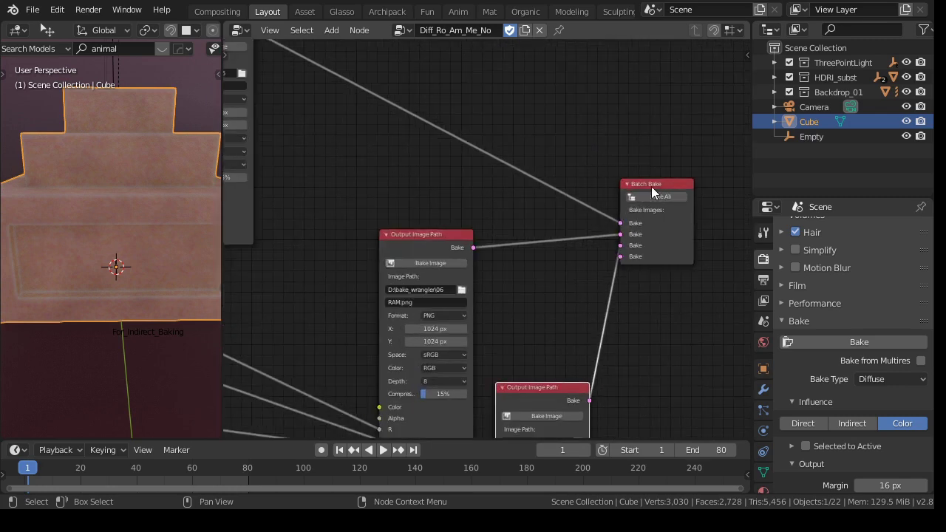
scroll(616, 188, down, 2)
scroll(566, 225, up, 2)
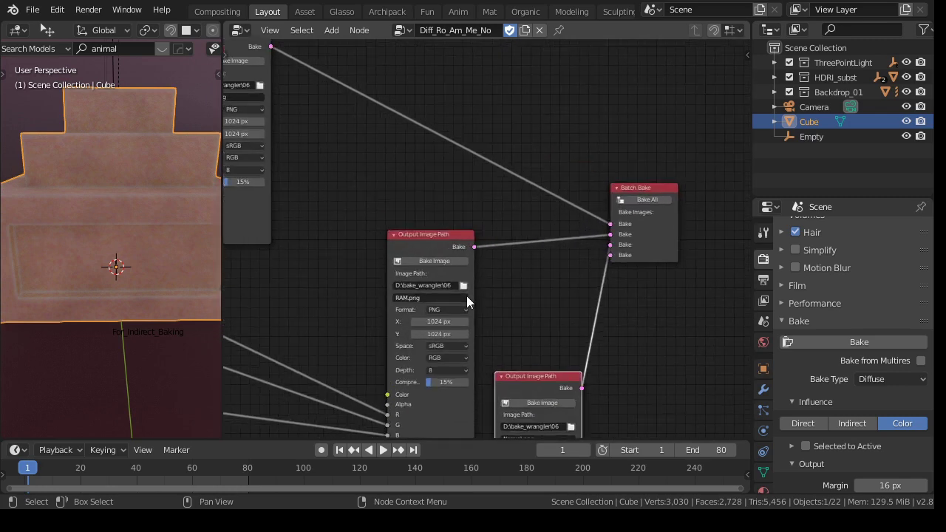
scroll(473, 247, down, 1)
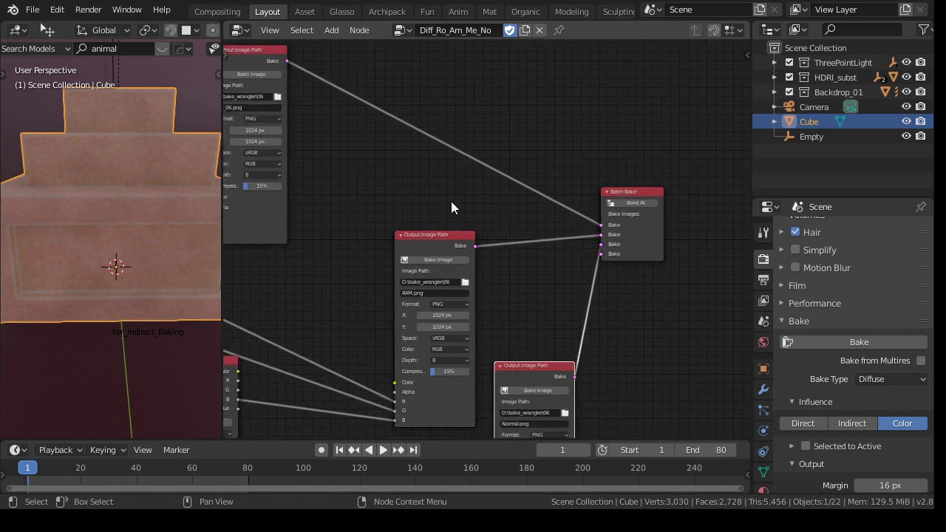
middle_drag(452, 203, 522, 163)
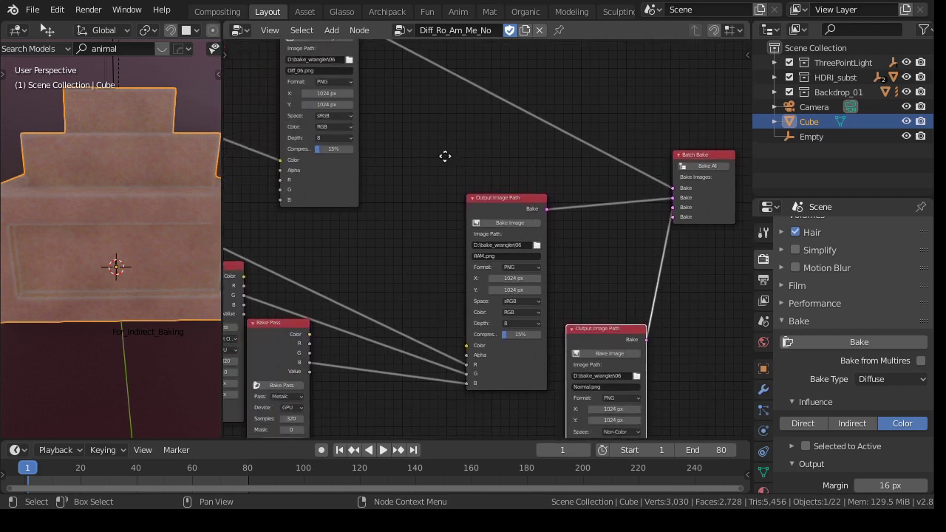
middle_drag(446, 156, 496, 246)
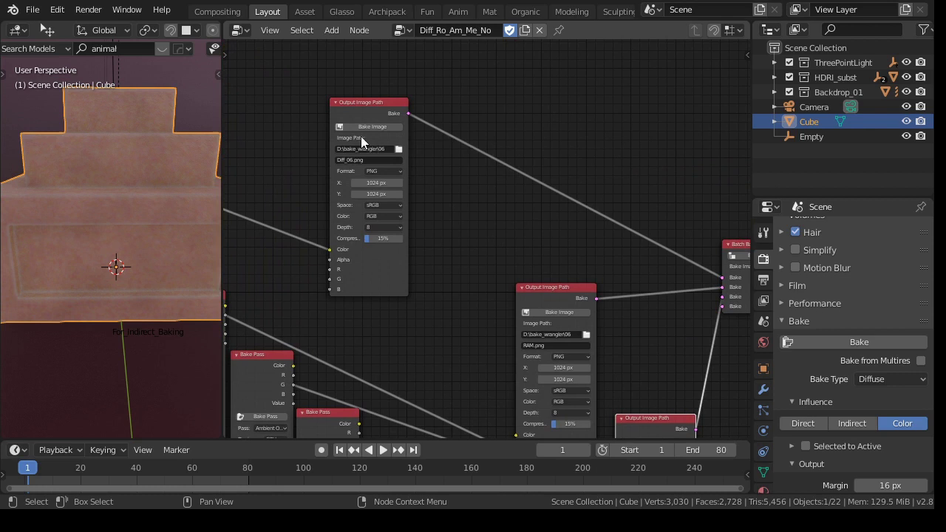
Step: Orbit the 3D viewport to see the cube from another angle
scroll(638, 313, down, 5)
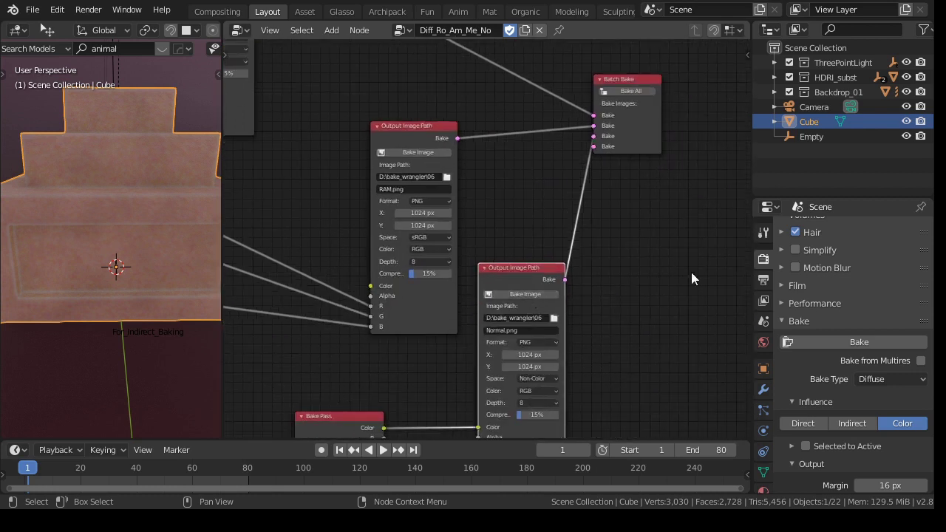
scroll(672, 198, down, 1)
scroll(643, 205, up, 2)
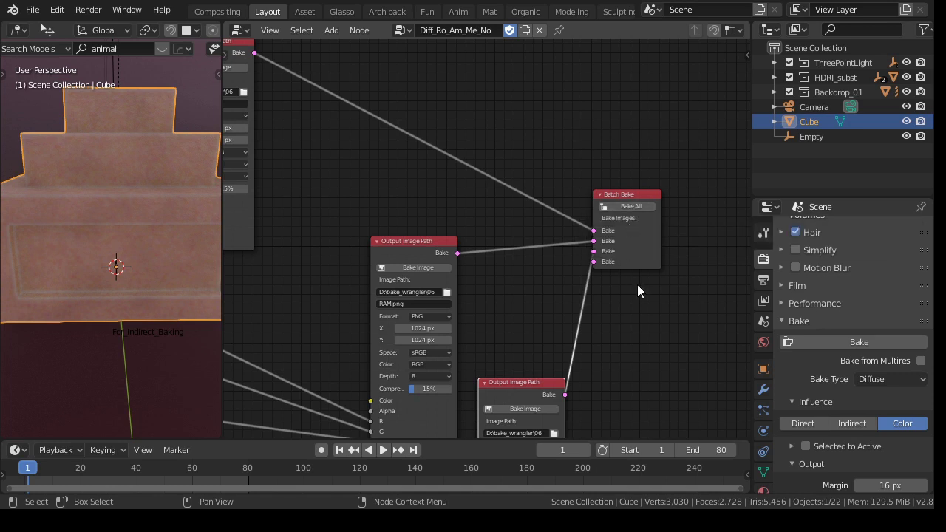
scroll(639, 304, down, 2)
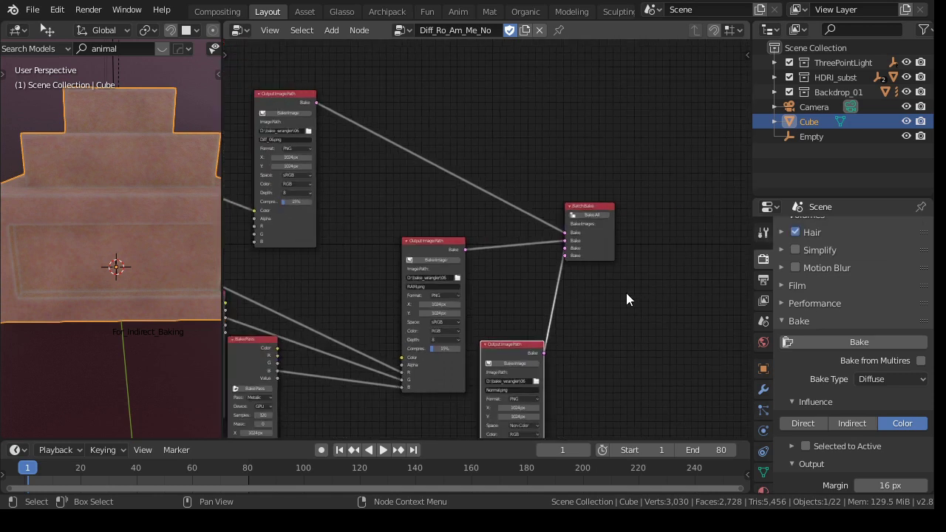
scroll(452, 222, down, 2)
middle_drag(182, 212, 171, 173)
scroll(503, 241, up, 2)
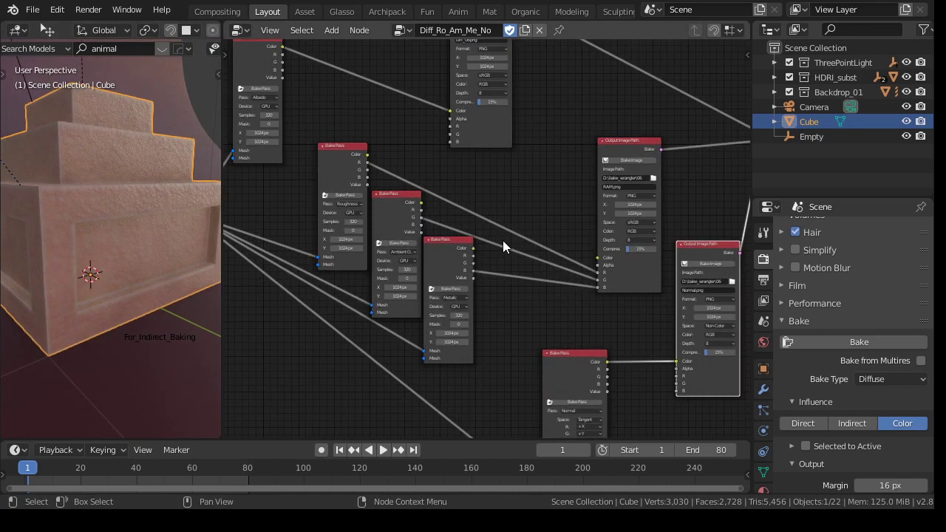
scroll(503, 244, up, 1)
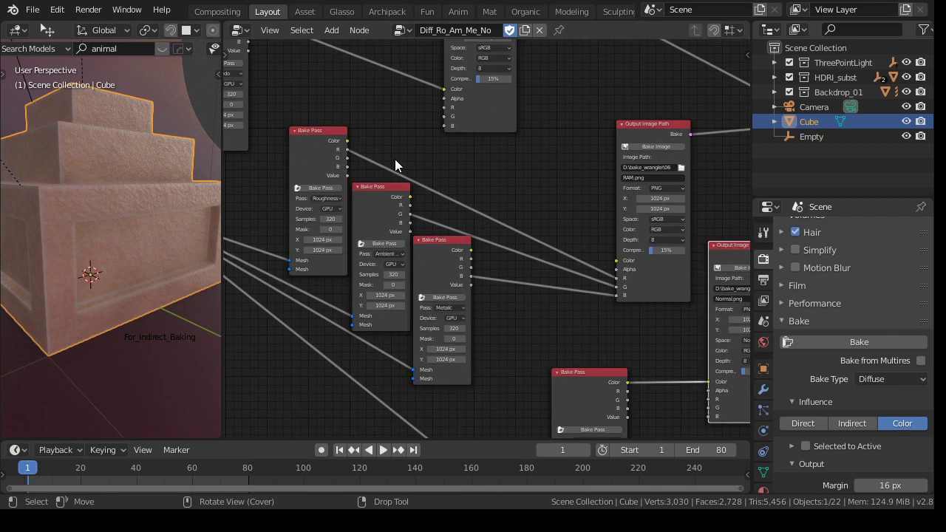
scroll(394, 159, down, 3)
click(242, 31)
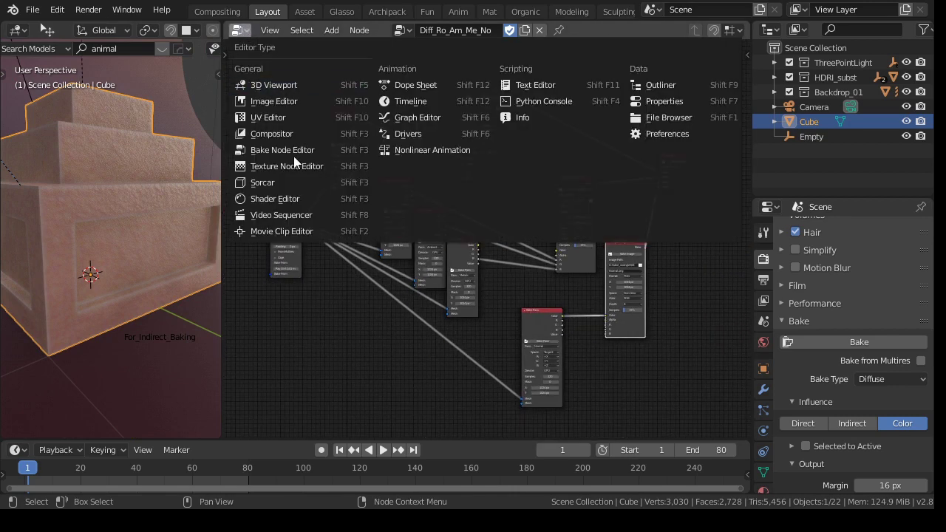
Step: Switch the area to the Shader Editor and move the VarShad node further left
click(298, 200)
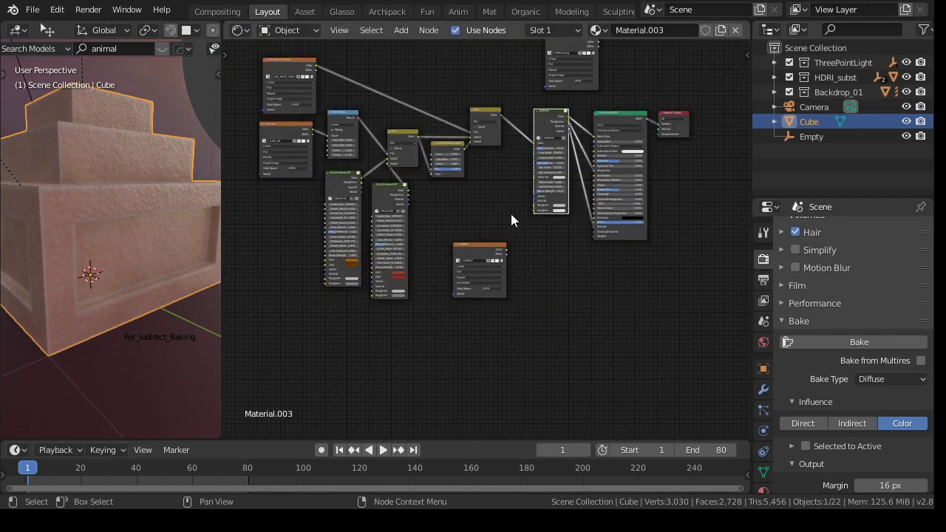
scroll(511, 216, down, 2)
scroll(508, 224, up, 5)
drag(492, 193, 463, 200)
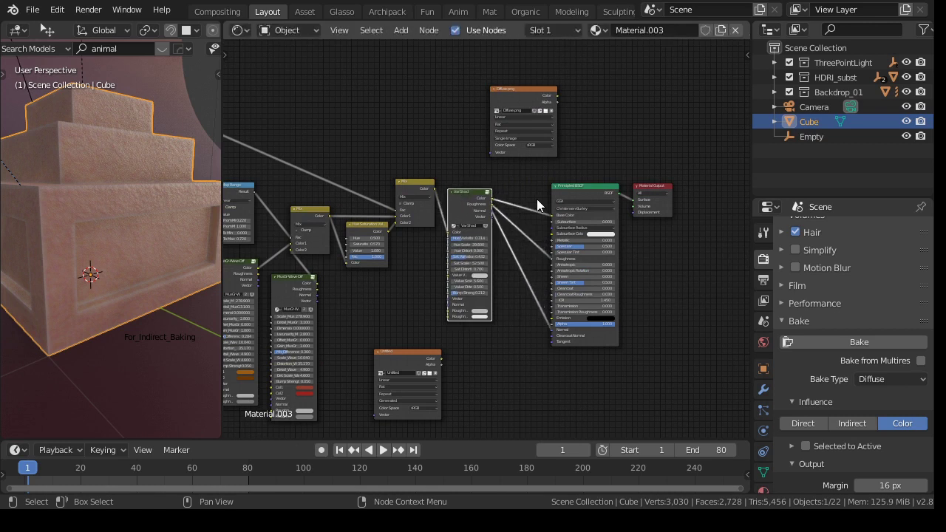
Step: Duplicate the Diffuse.png image node, place the copy beside it, and frame the whole tree
click(518, 95)
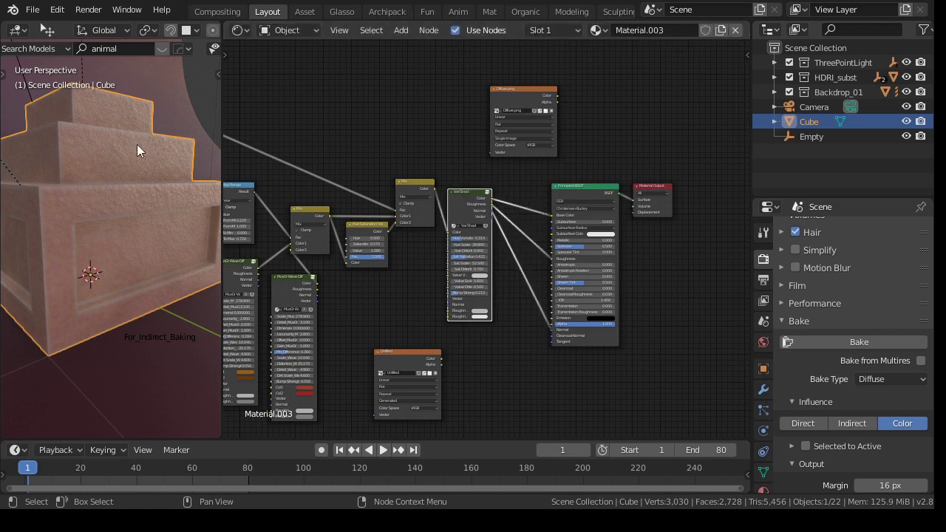
drag(516, 94, 497, 82)
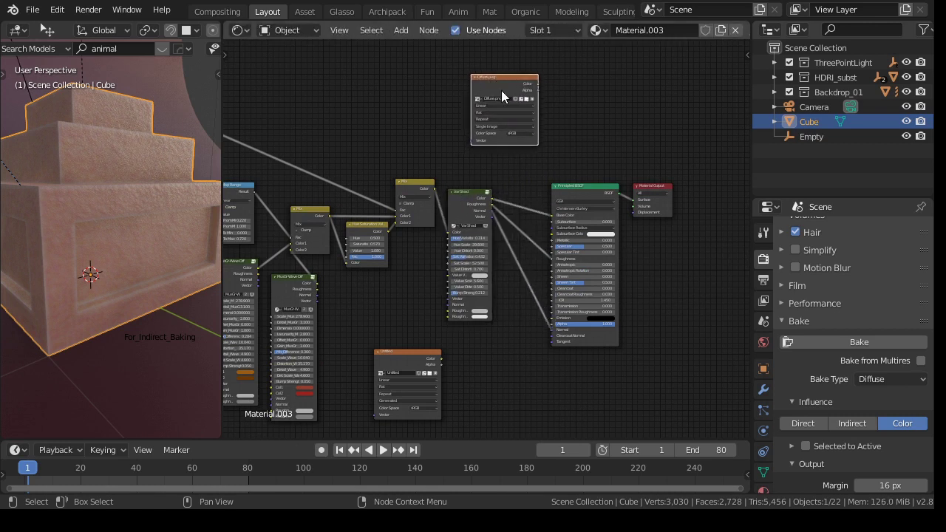
key(shift+d)
click(600, 88)
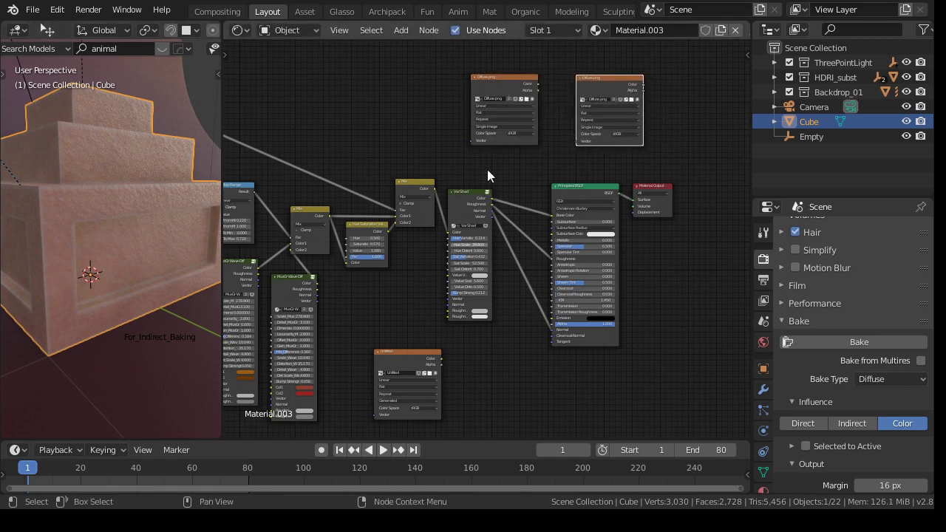
scroll(574, 232, up, 3)
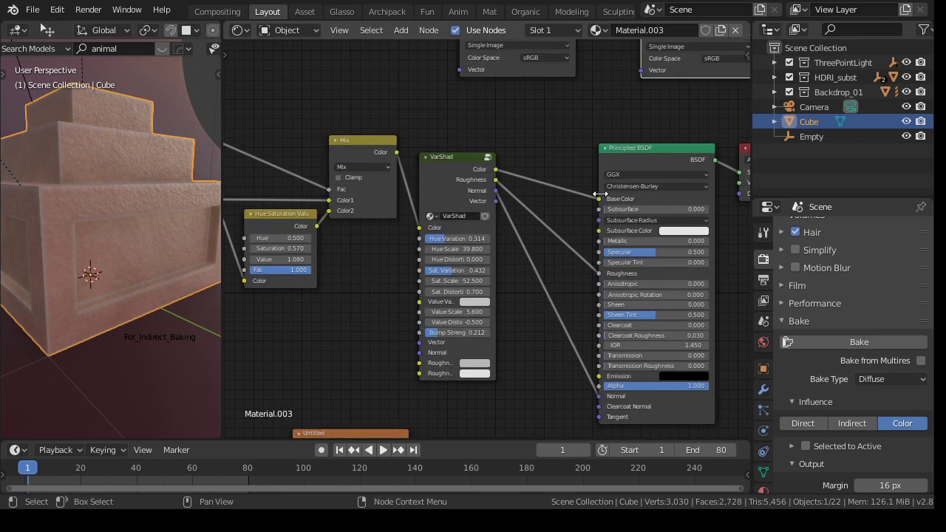
key(Home)
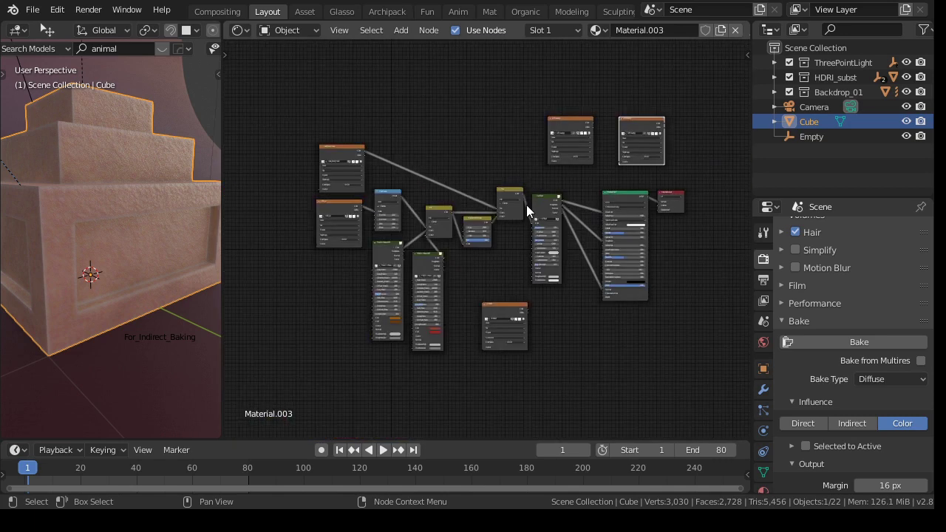
scroll(518, 209, up, 1)
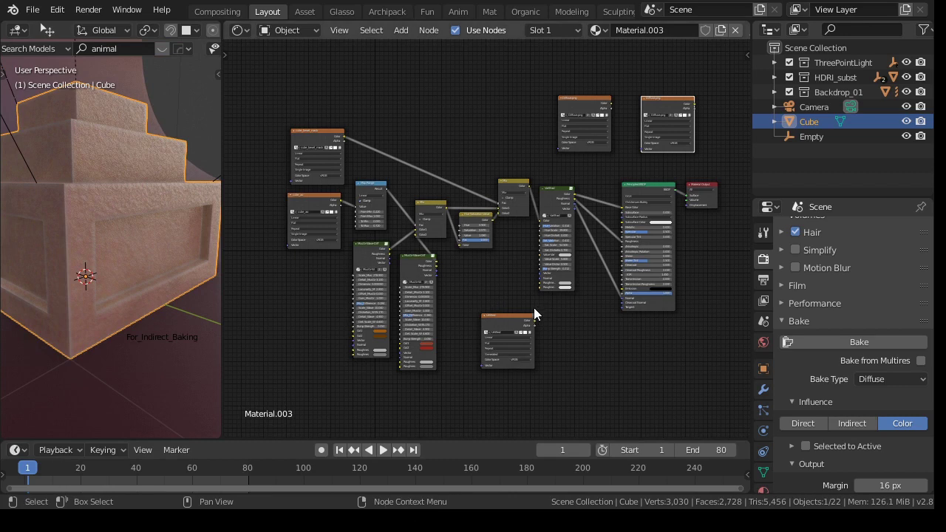
scroll(533, 308, up, 1)
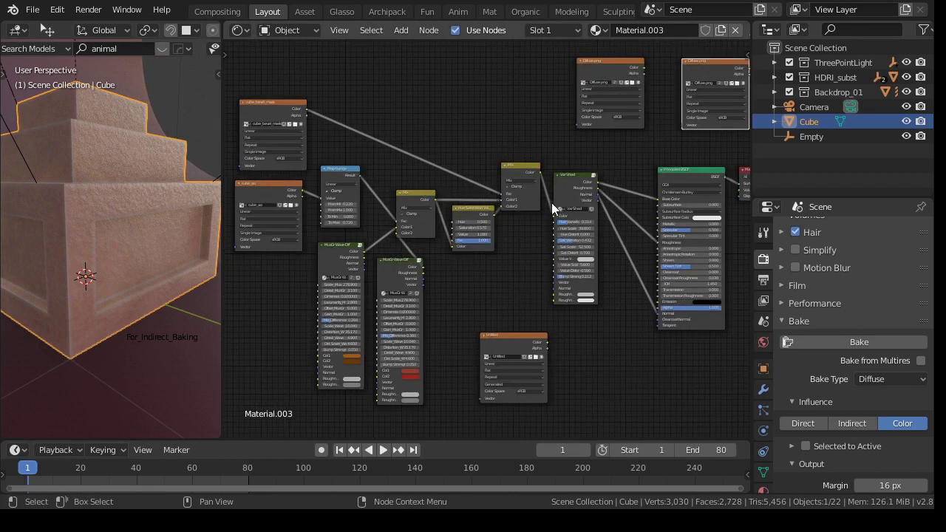
click(239, 29)
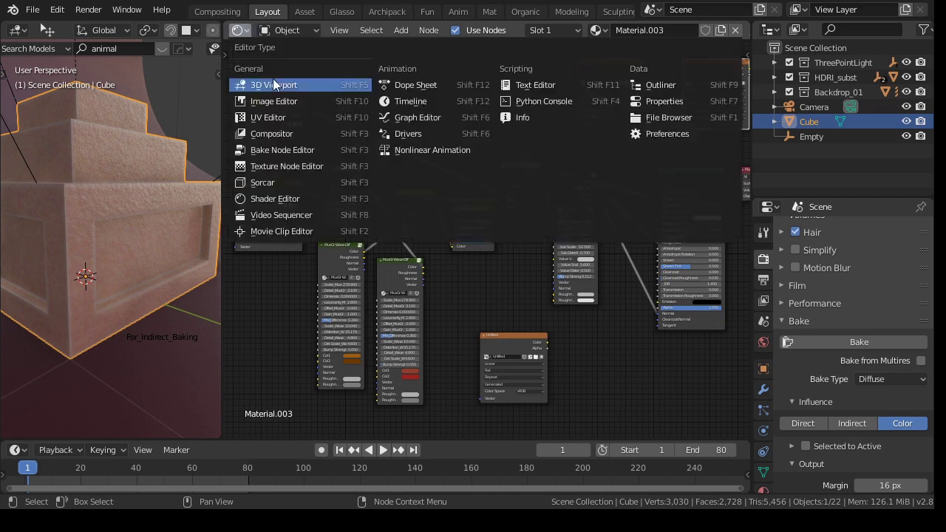
Step: In the Bake Node Editor, load Diffuse_Only, then switch back to the Diff_Ro_Am_Me_No tree
click(279, 168)
click(423, 33)
click(454, 69)
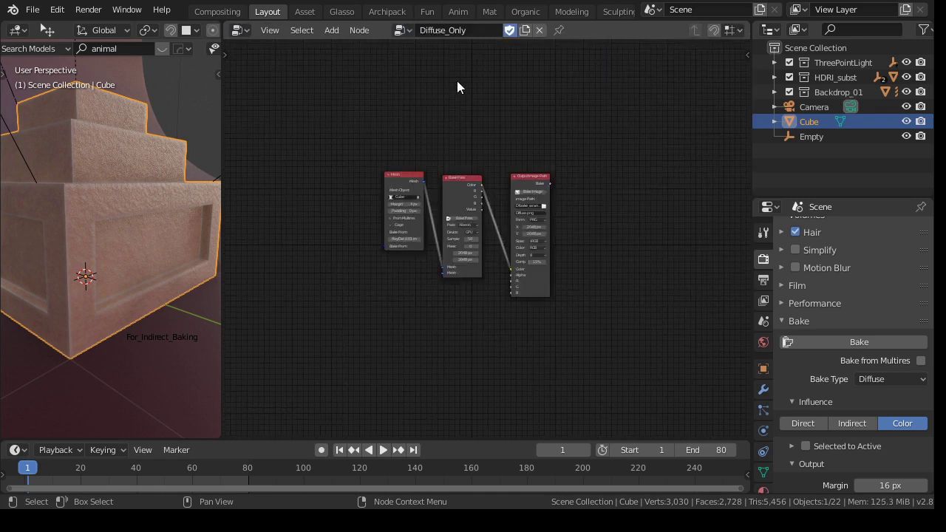
scroll(498, 138, up, 3)
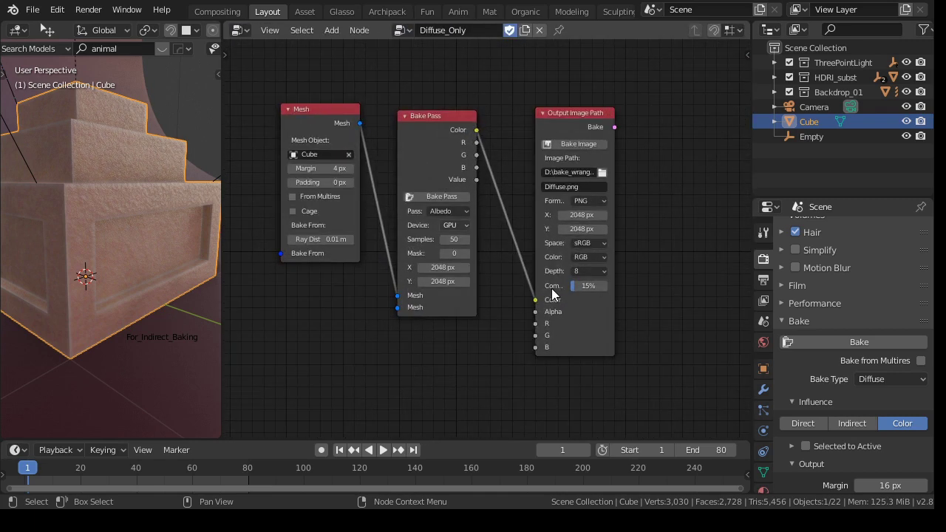
click(240, 30)
click(406, 30)
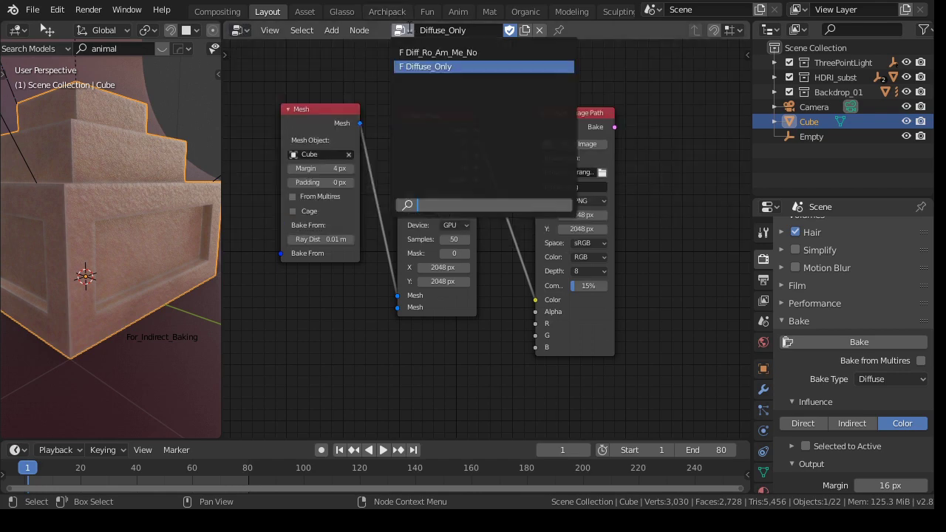
click(443, 52)
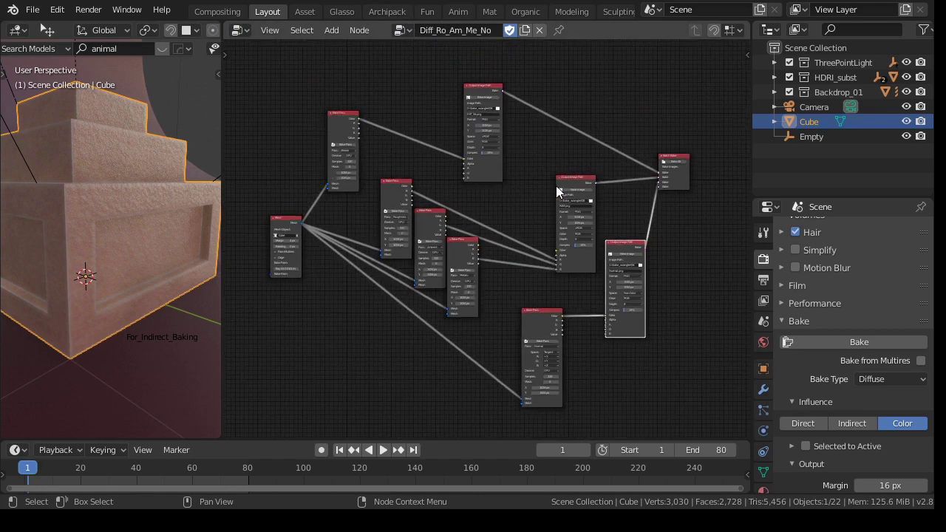
scroll(557, 186, up, 2)
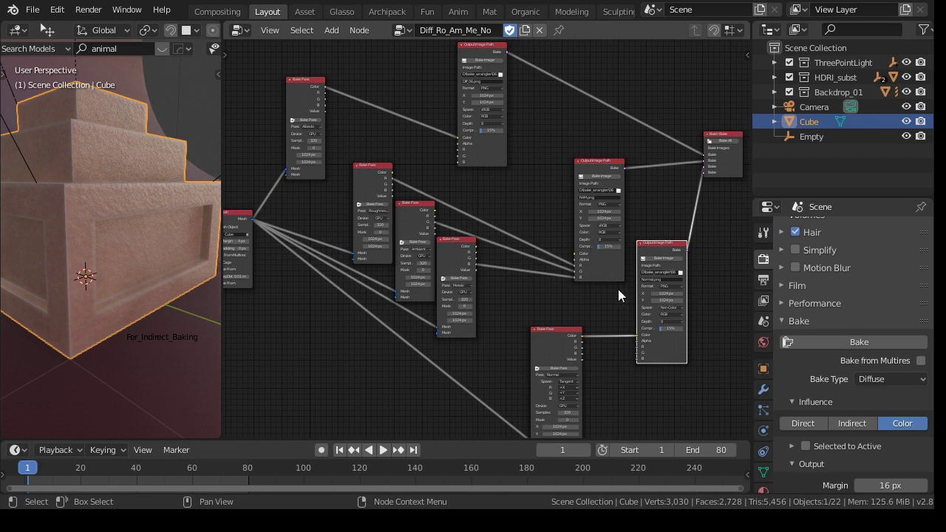